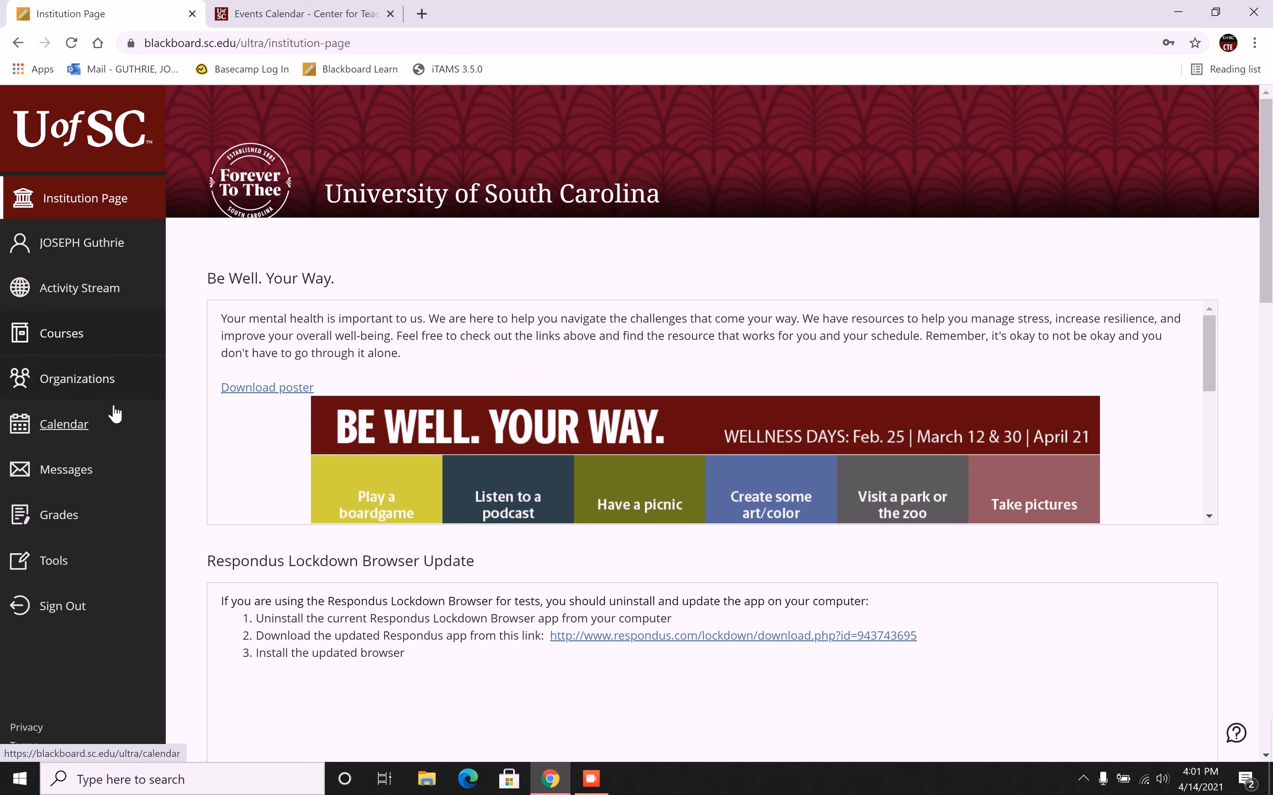
# Open the Blackboard Collaborate sessions of the CTE Workshops and Webinar organization
pyautogui.click(128, 398)
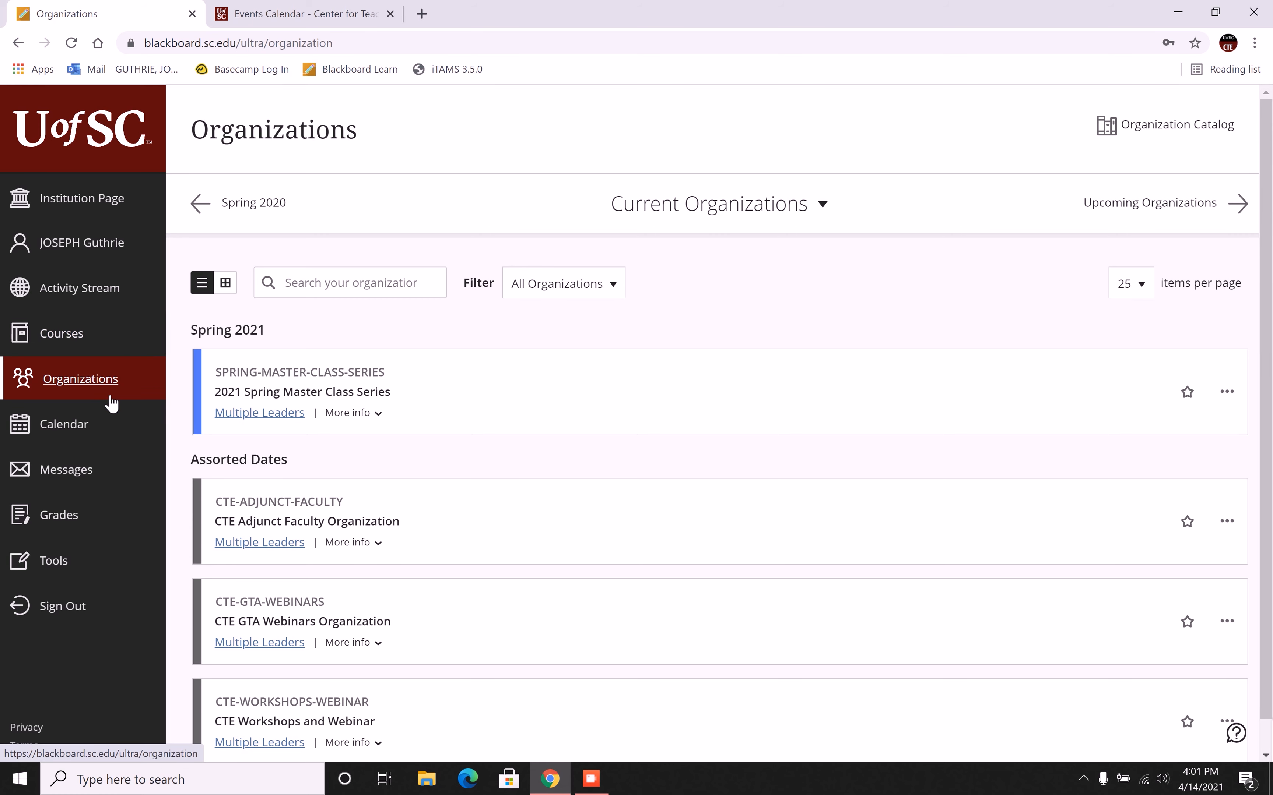
pyautogui.scroll(-1, 1266, 421)
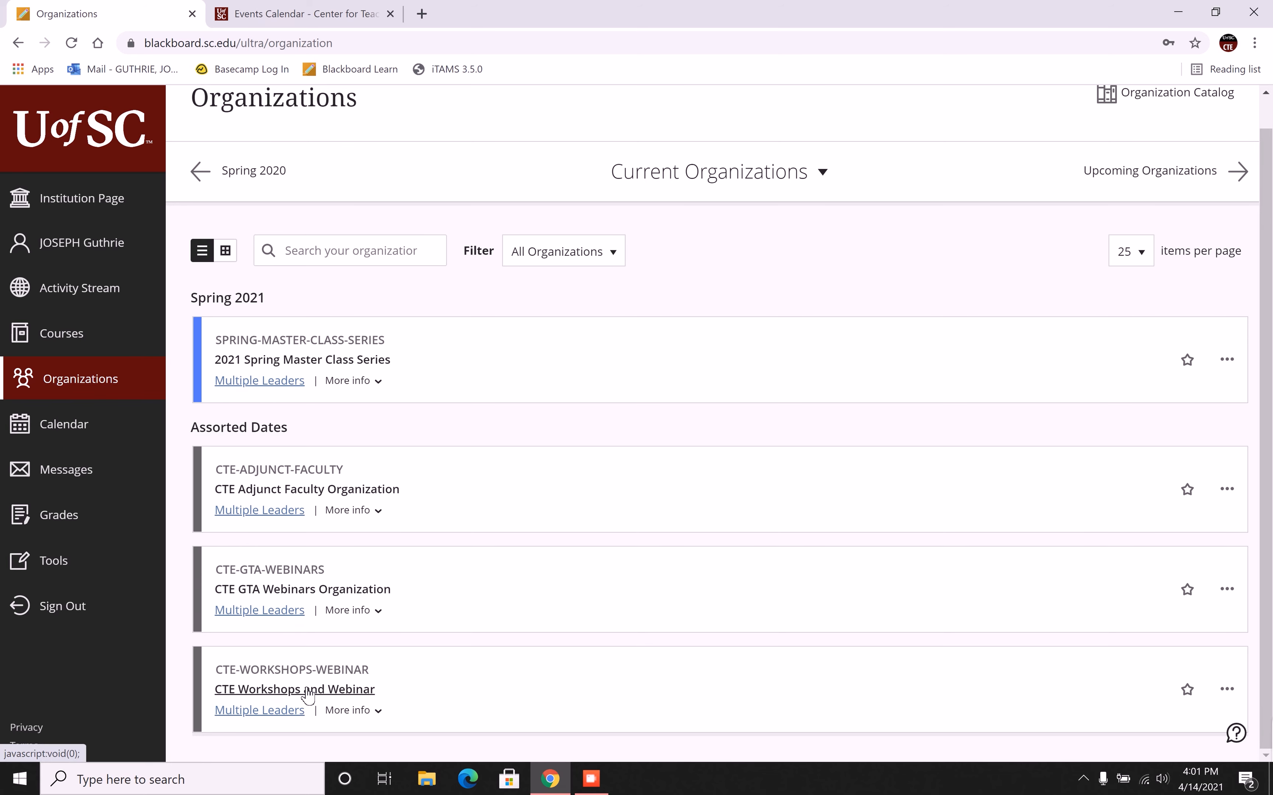
pyautogui.click(338, 692)
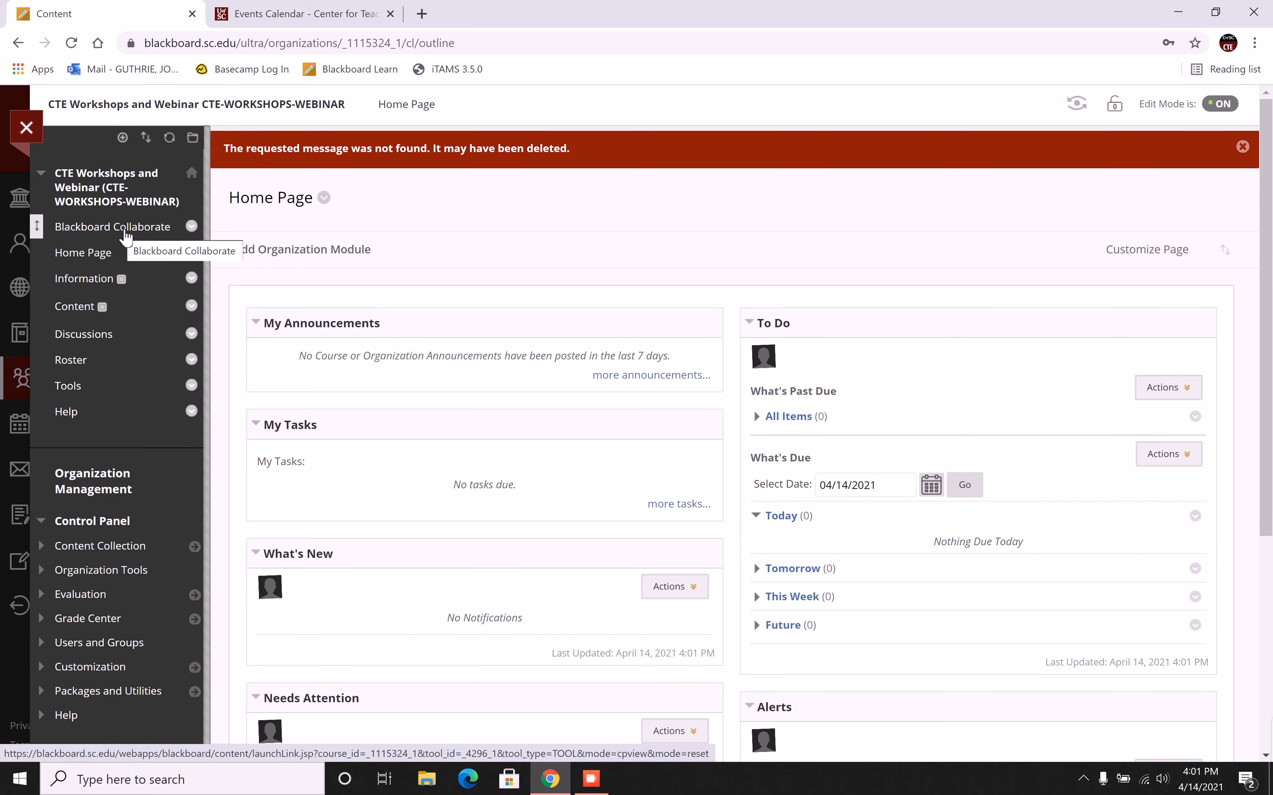
pyautogui.click(125, 236)
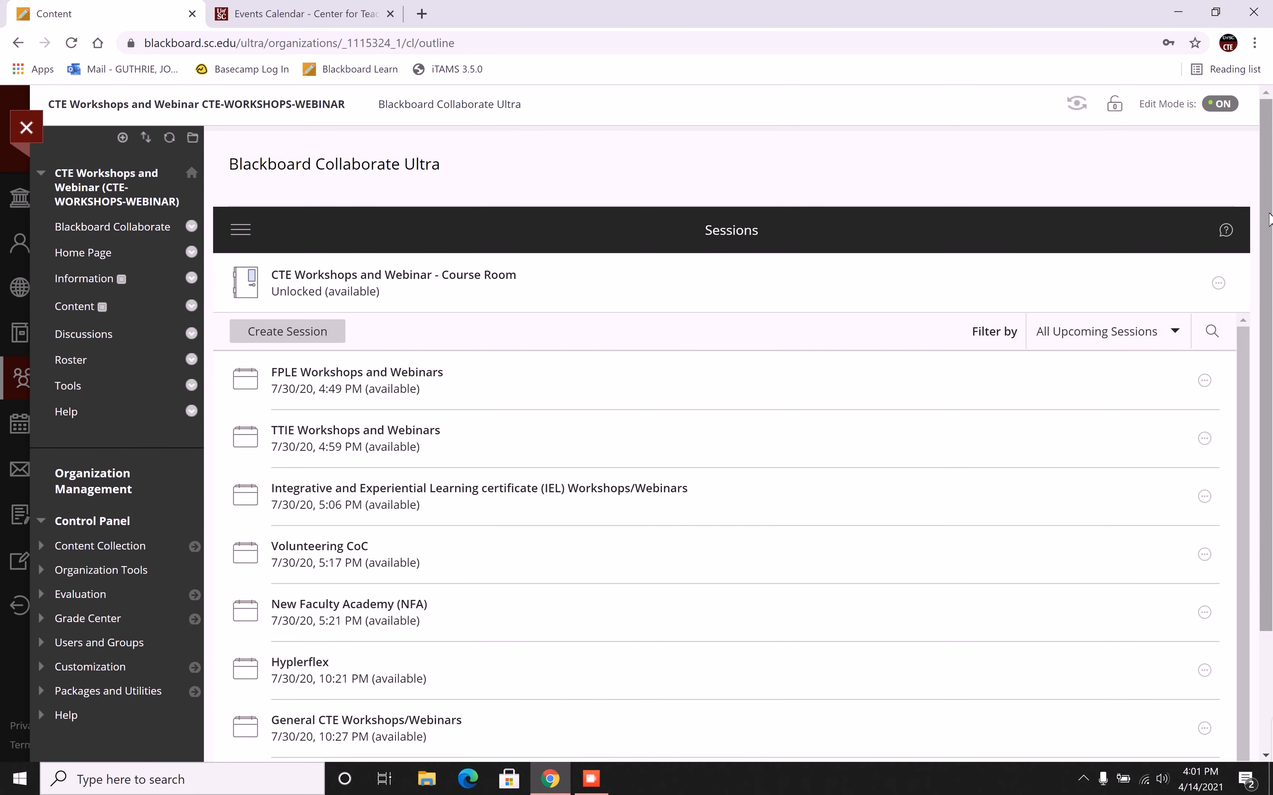
# Download recording_13 of FPLE Workshops and Webinars from the Collaborate recordings list
pyautogui.moveTo(1271, 224); pyautogui.dragTo(1272, 322)
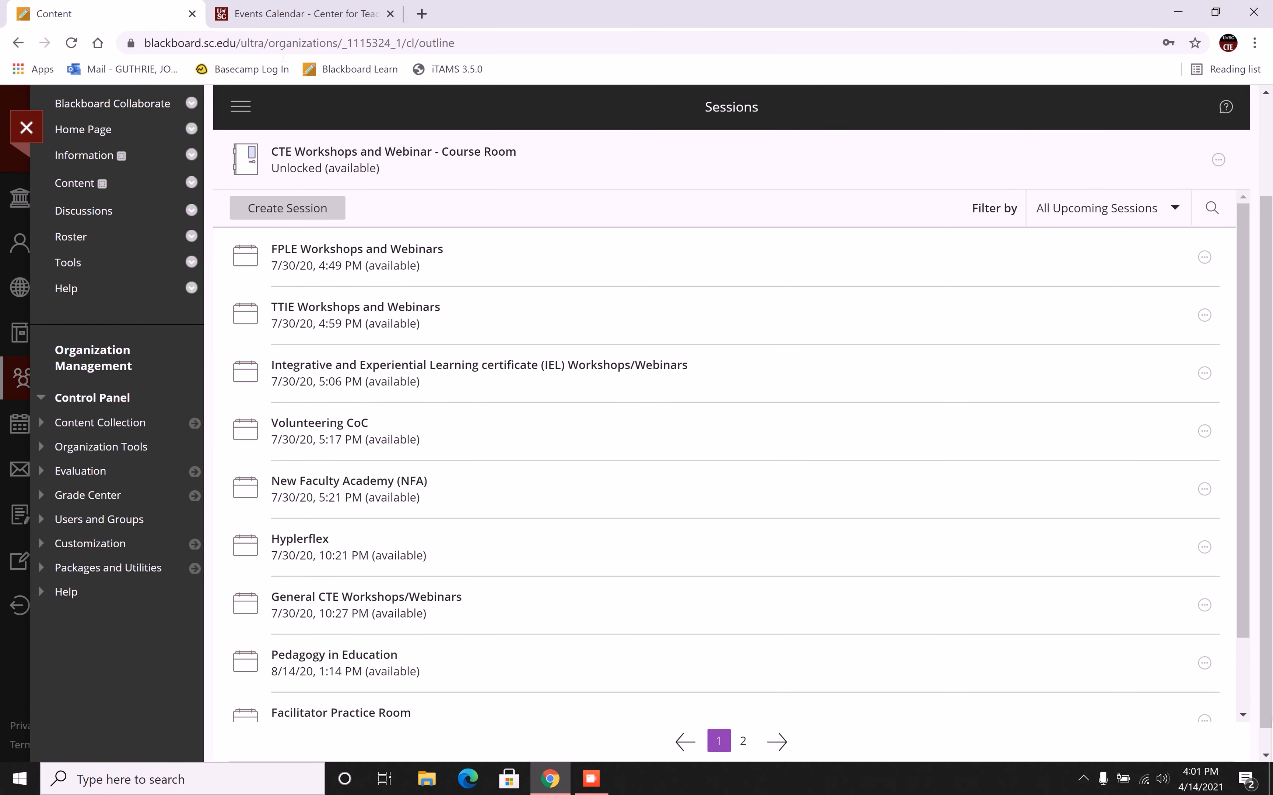
pyautogui.click(241, 107)
pyautogui.click(263, 241)
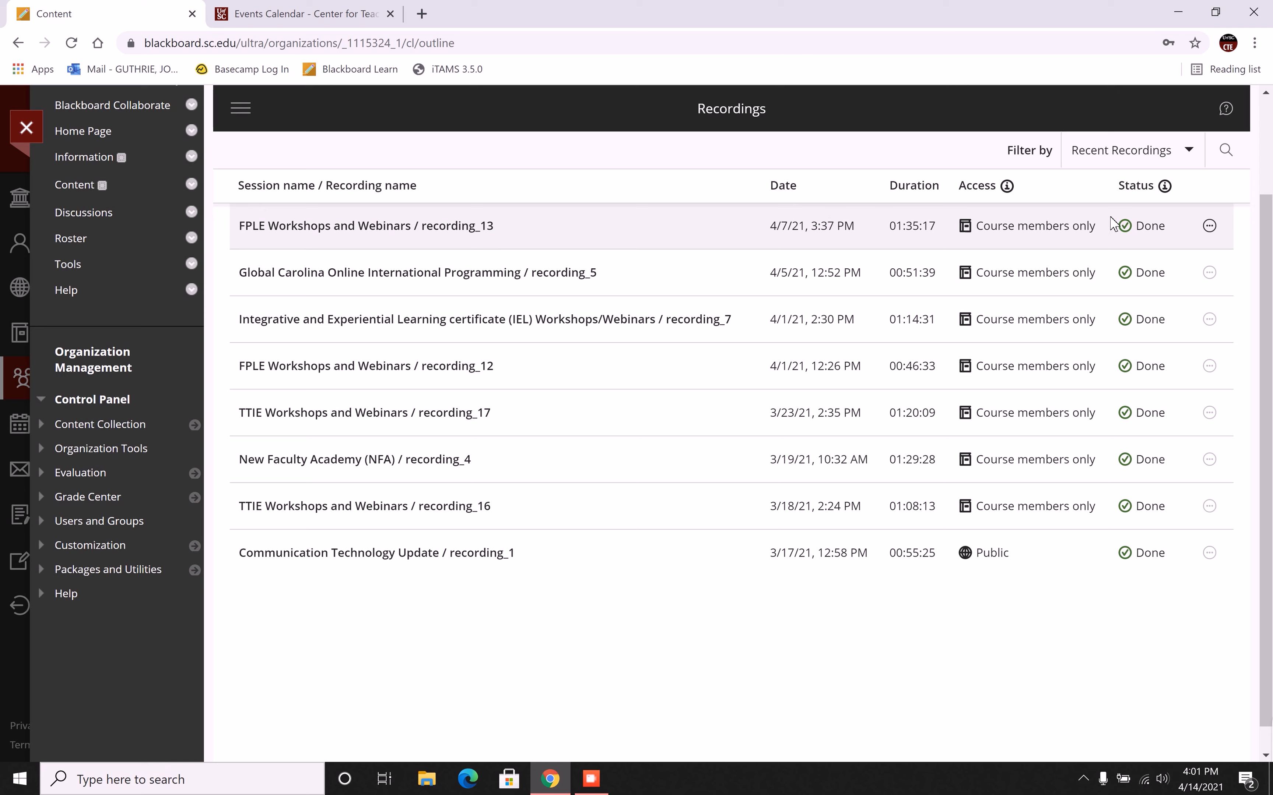
pyautogui.click(1210, 227)
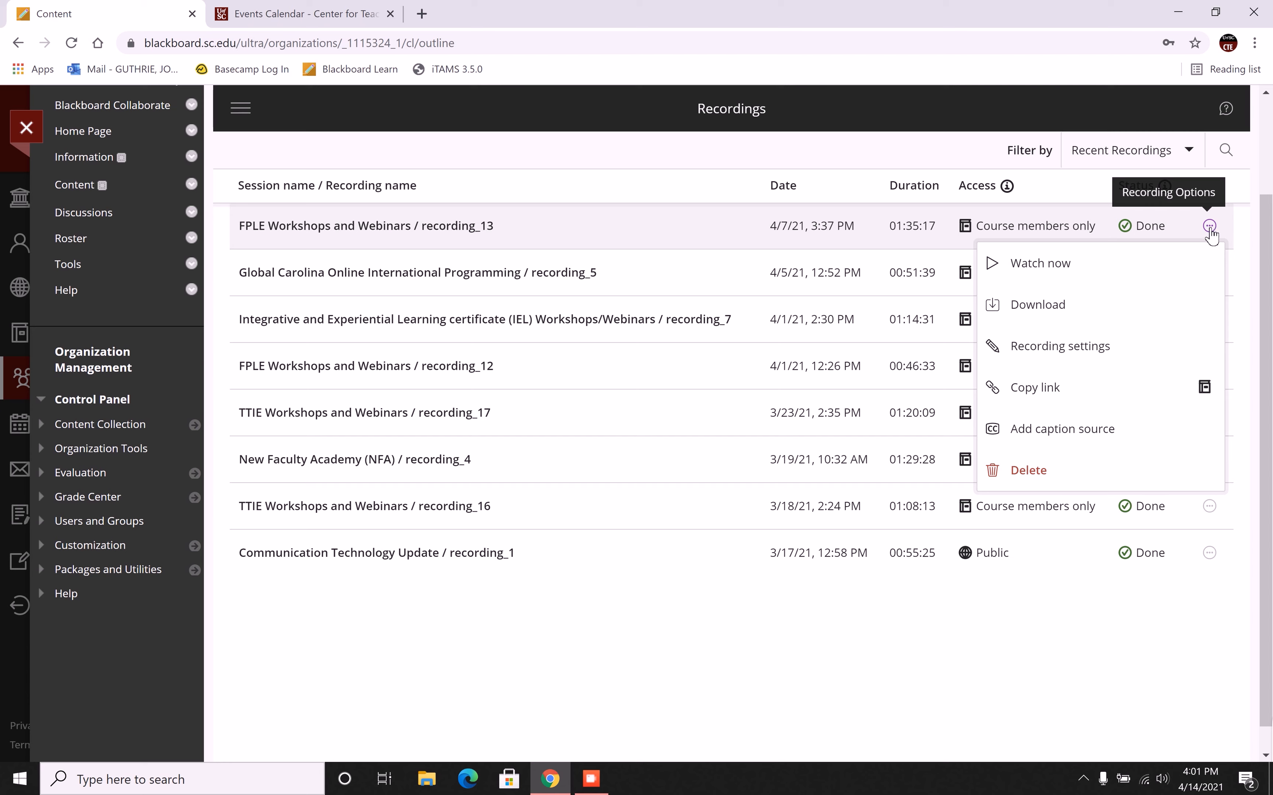
pyautogui.click(1052, 316)
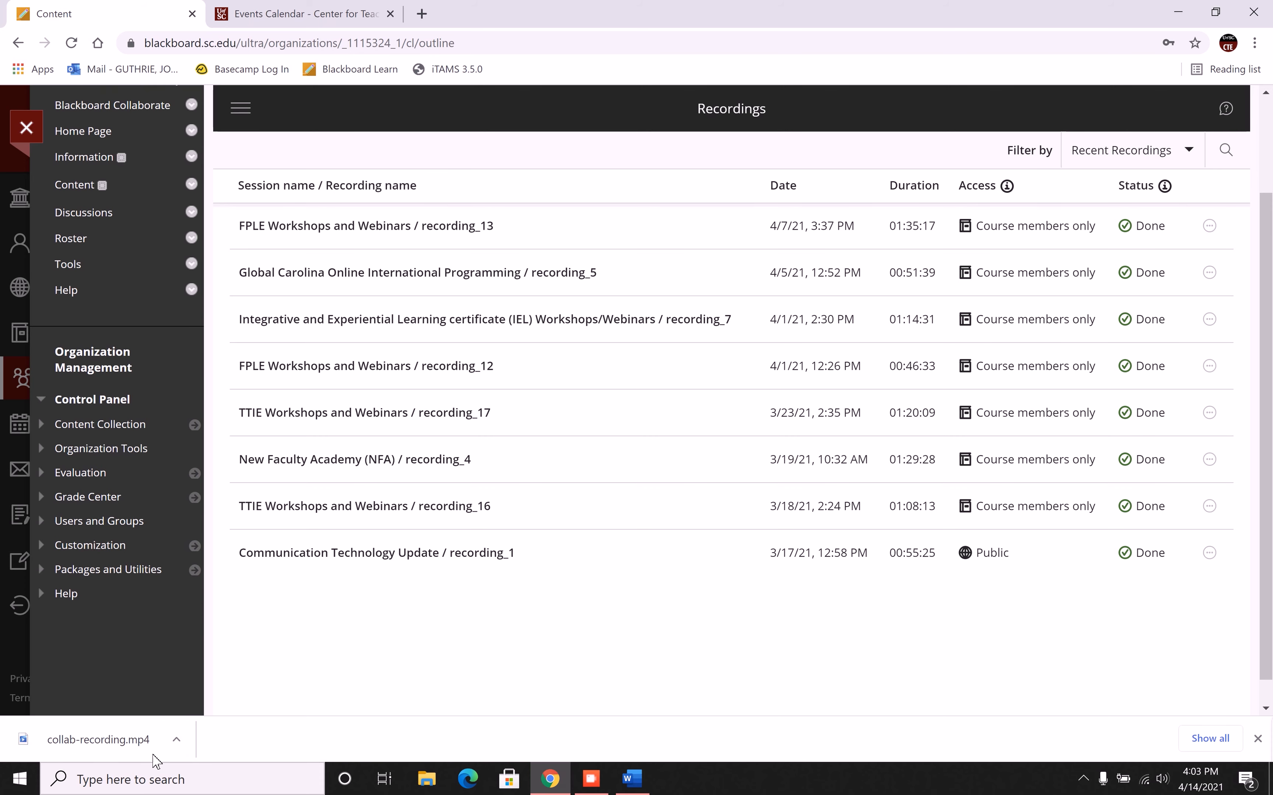
# Show the downloaded collab-recording.mp4 in its folder and rename it "Dealing with the Unexpected Classroom Disruptions"
pyautogui.click(177, 739)
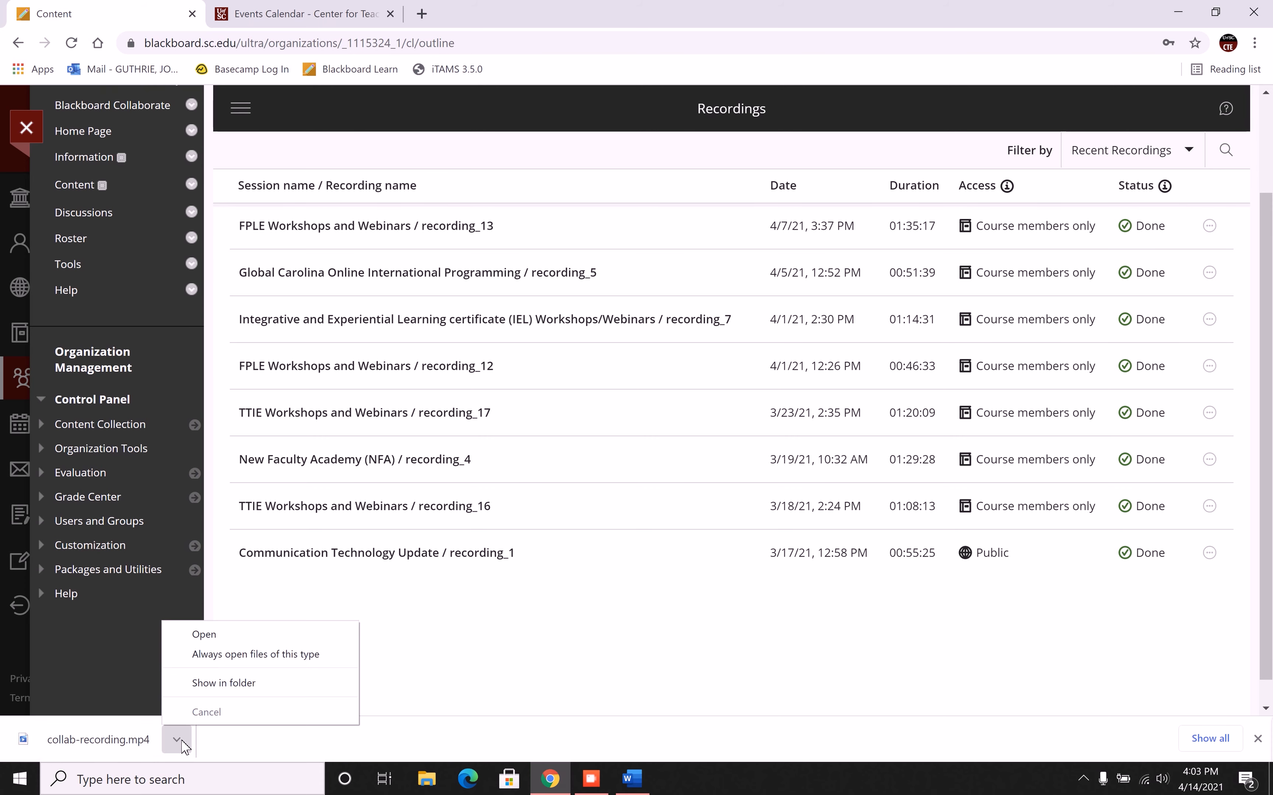
pyautogui.click(245, 684)
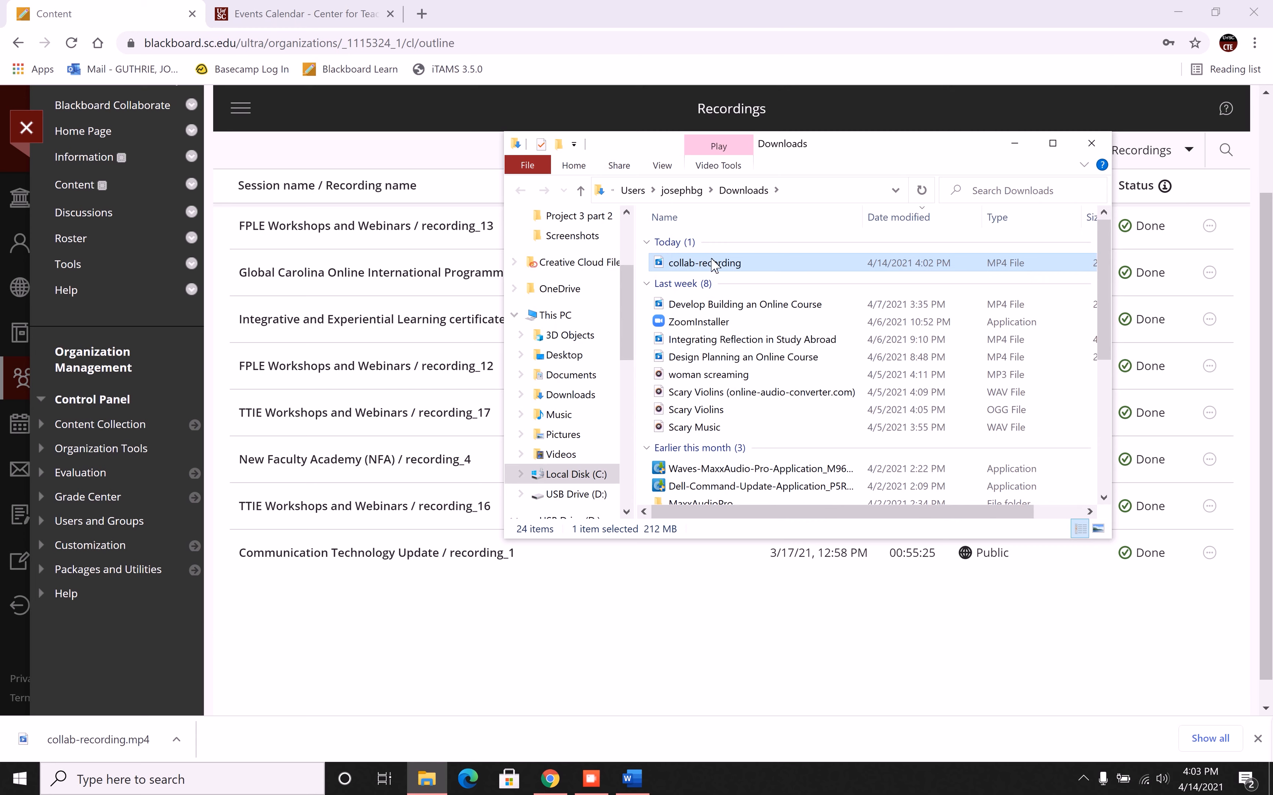
pyautogui.click(733, 271)
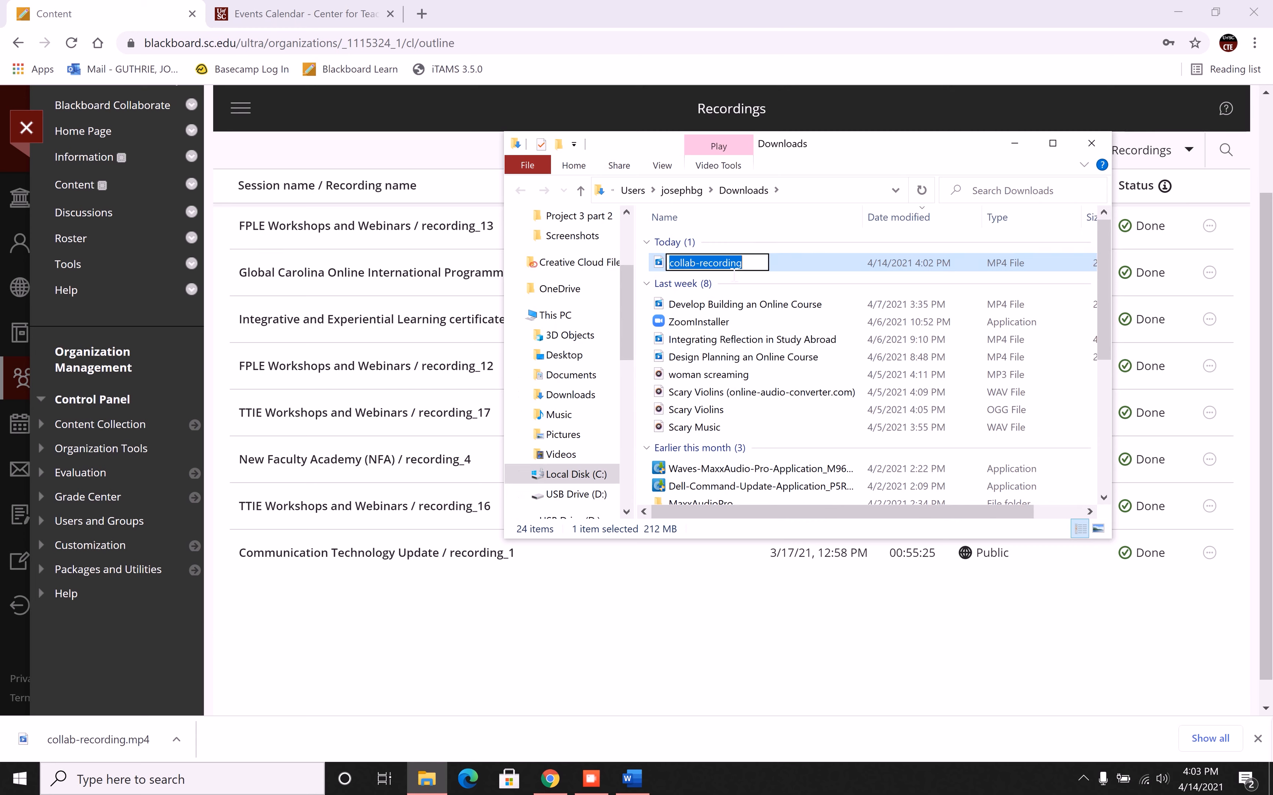
pyautogui.write('Dealing with the Unexpected Classroom Disruptions')
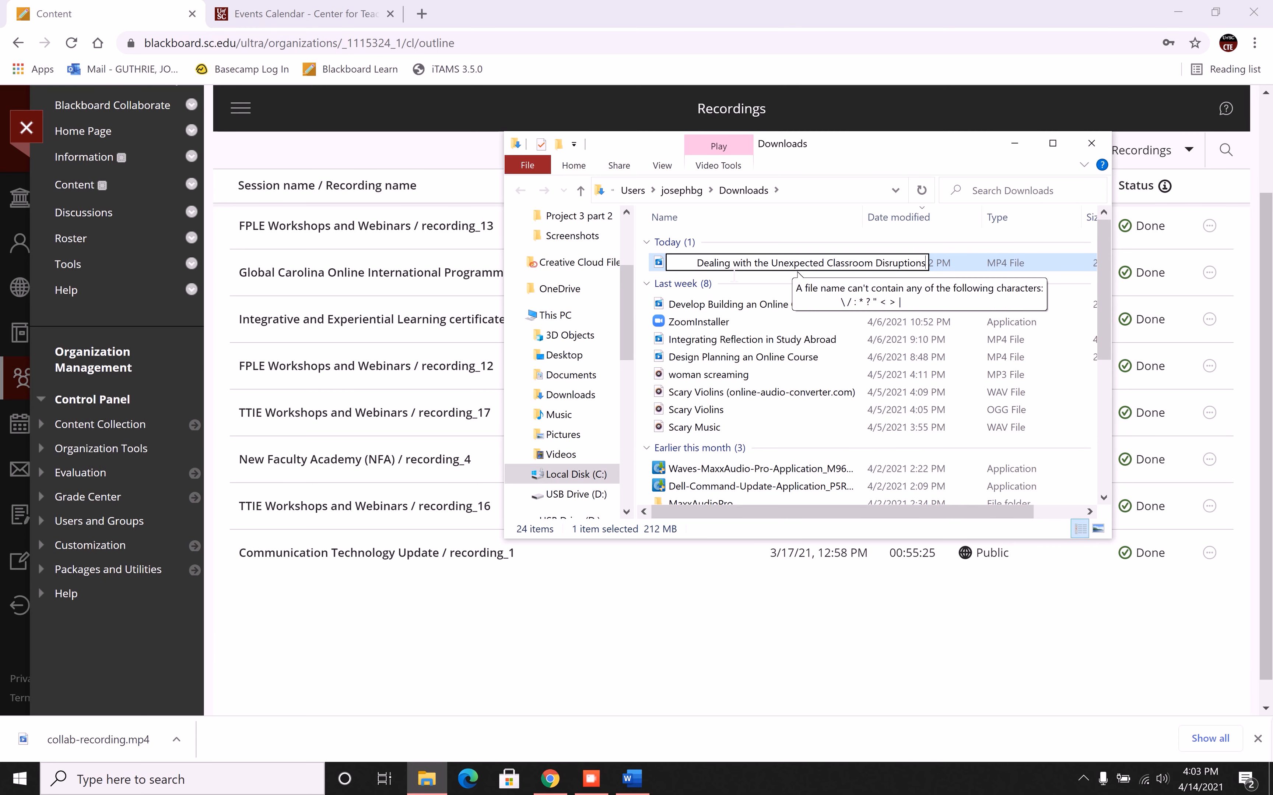
pyautogui.press('BackSpace')
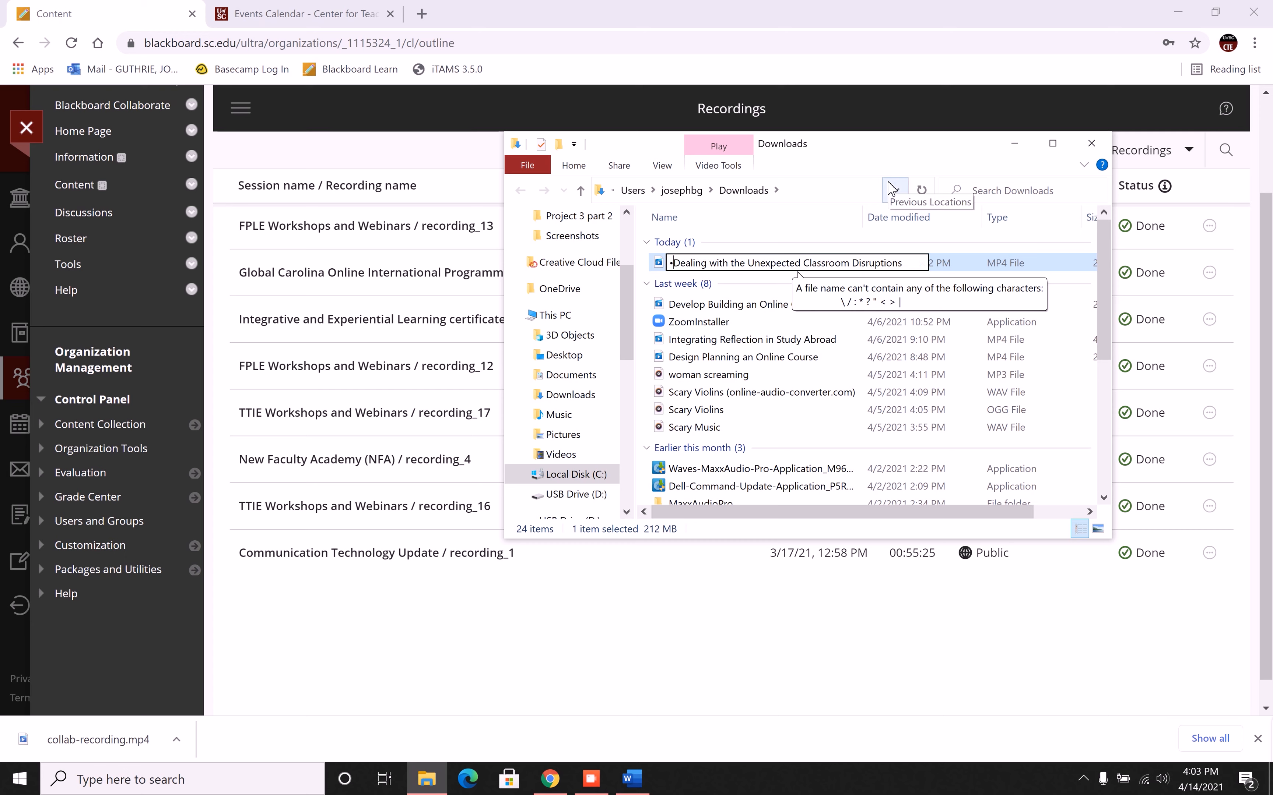
pyautogui.press('Return')
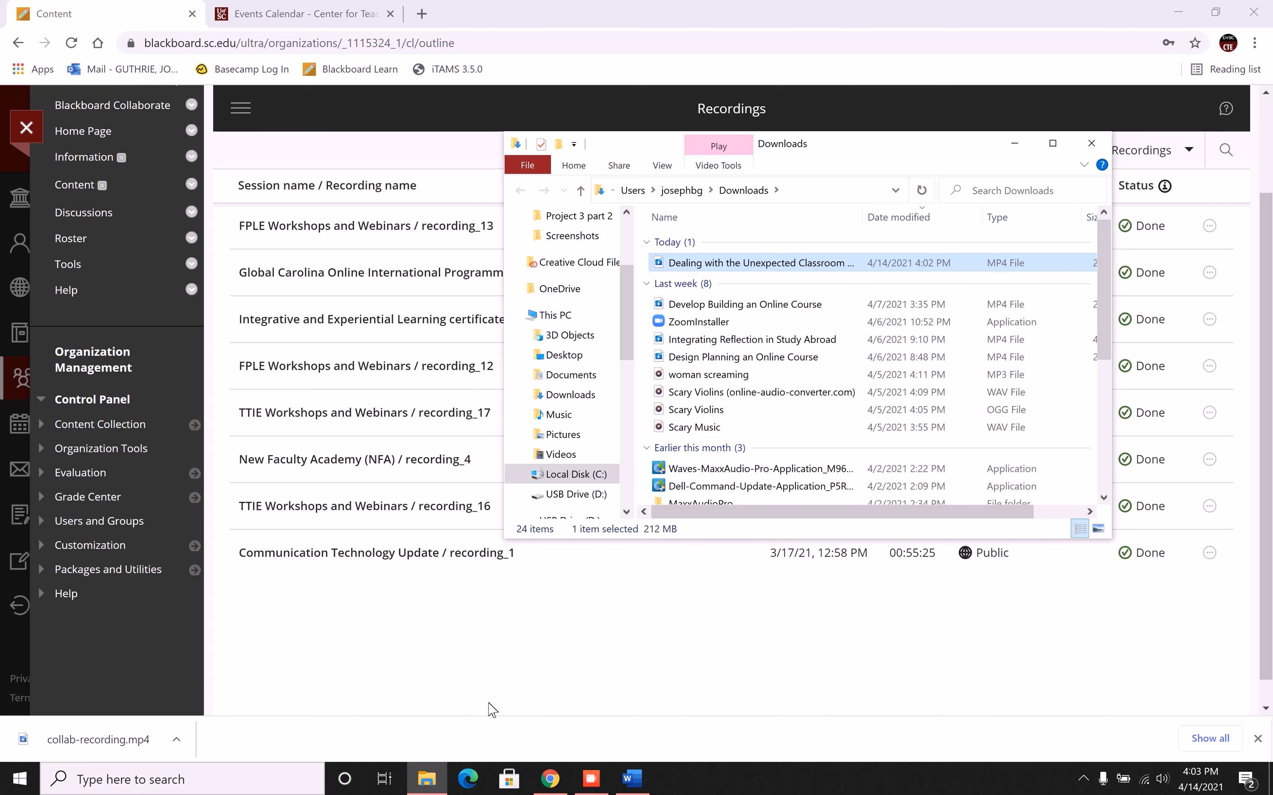
# Switch to HandBrake and load "Dealing with the Unexpected Classroom Disruptions" from Downloads as a single-file source
pyautogui.click(210, 778)
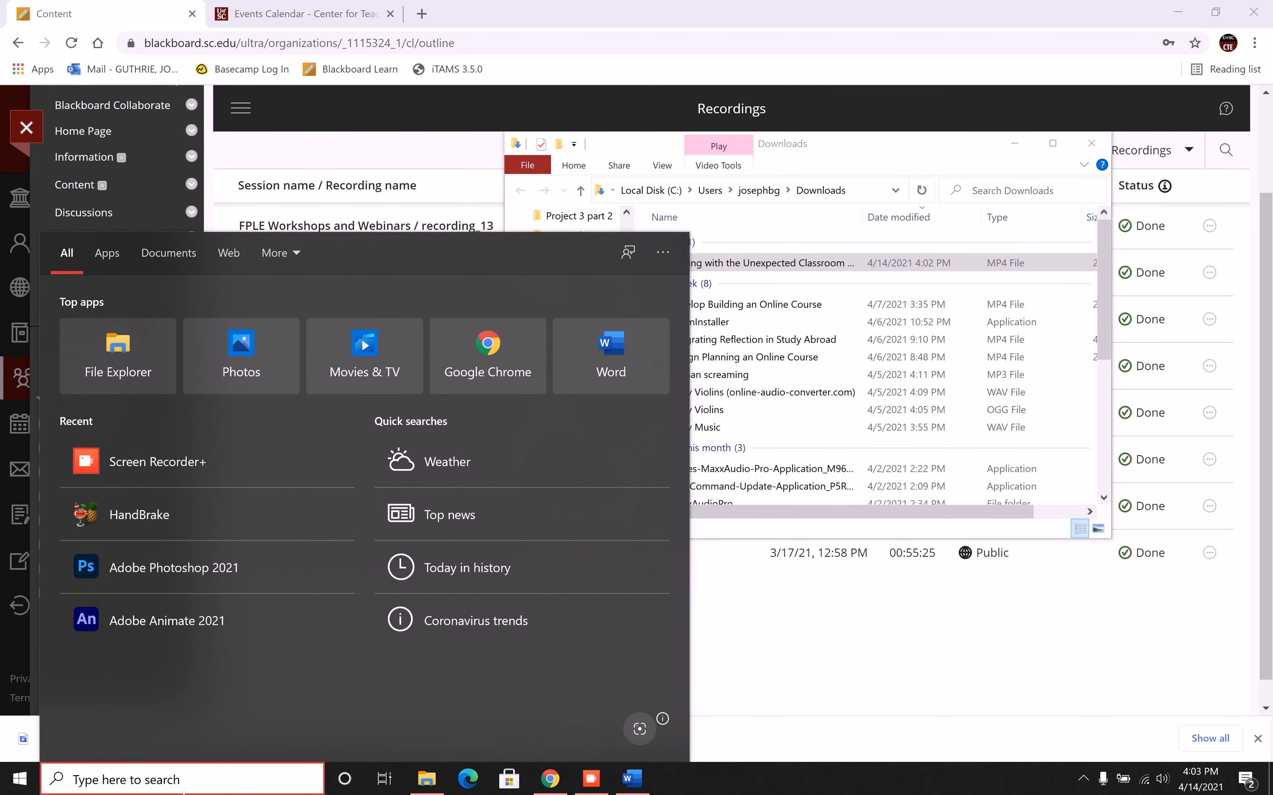
pyautogui.write('hand')
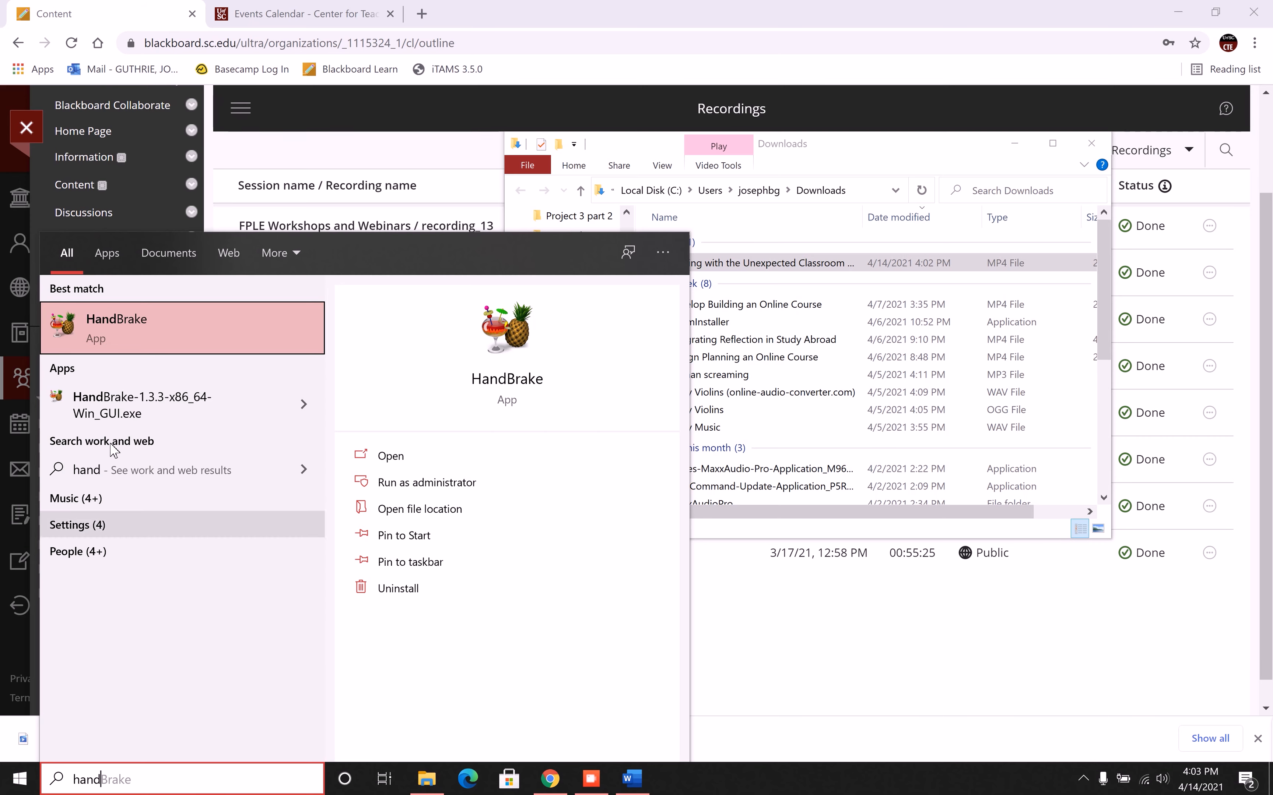
pyautogui.click(167, 342)
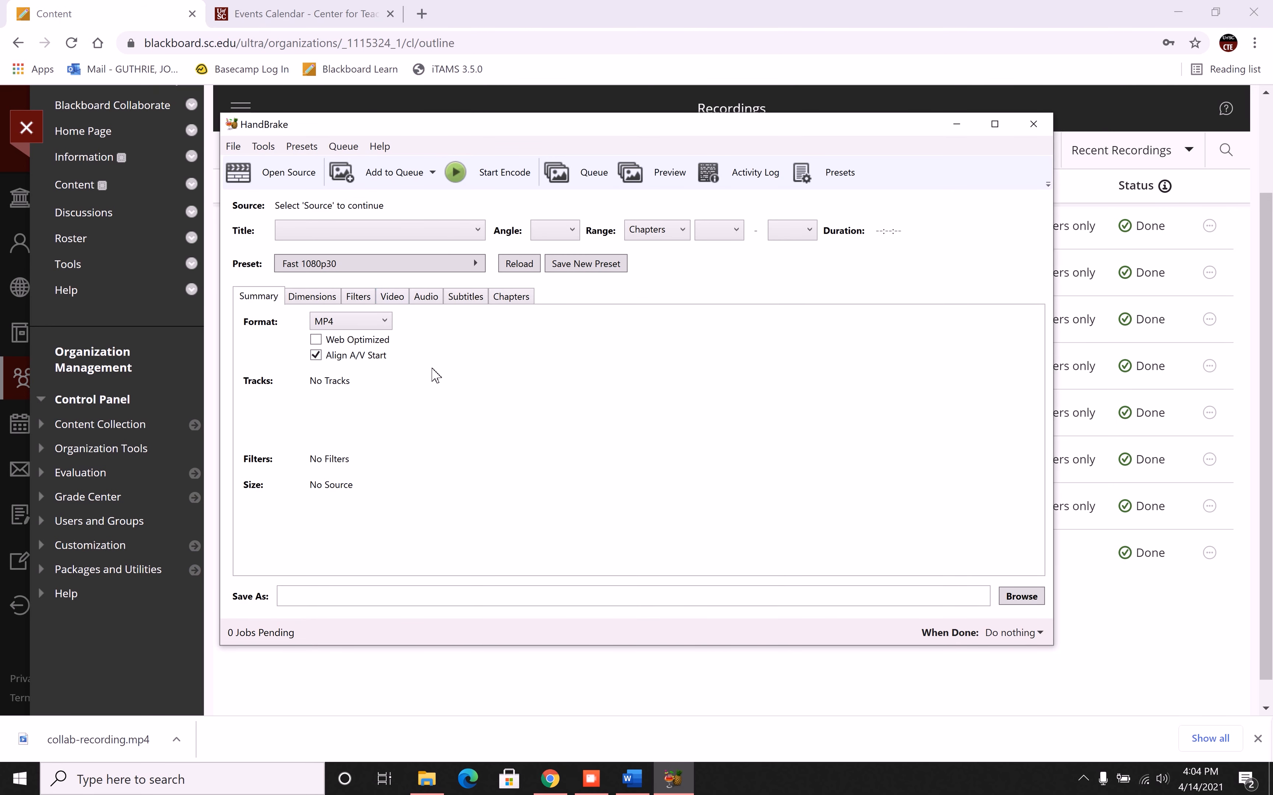
pyautogui.click(295, 182)
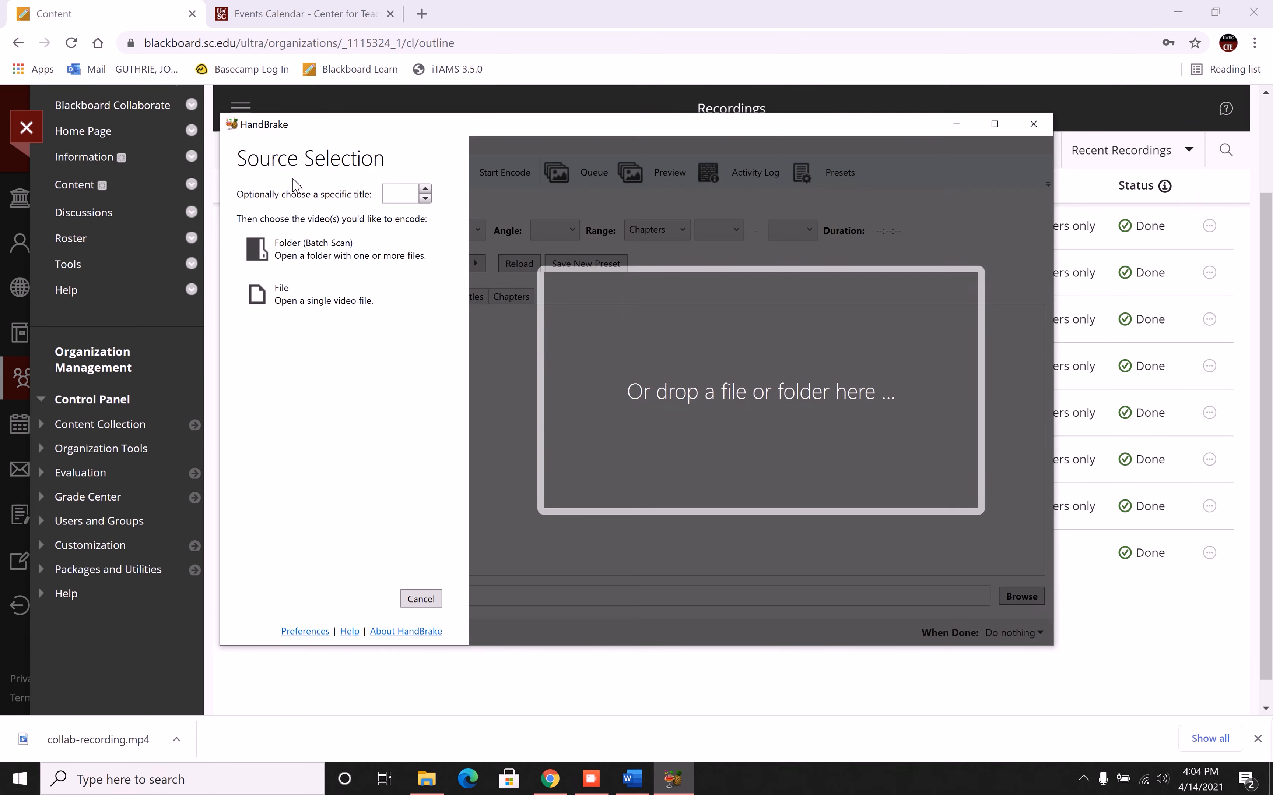
pyautogui.click(362, 306)
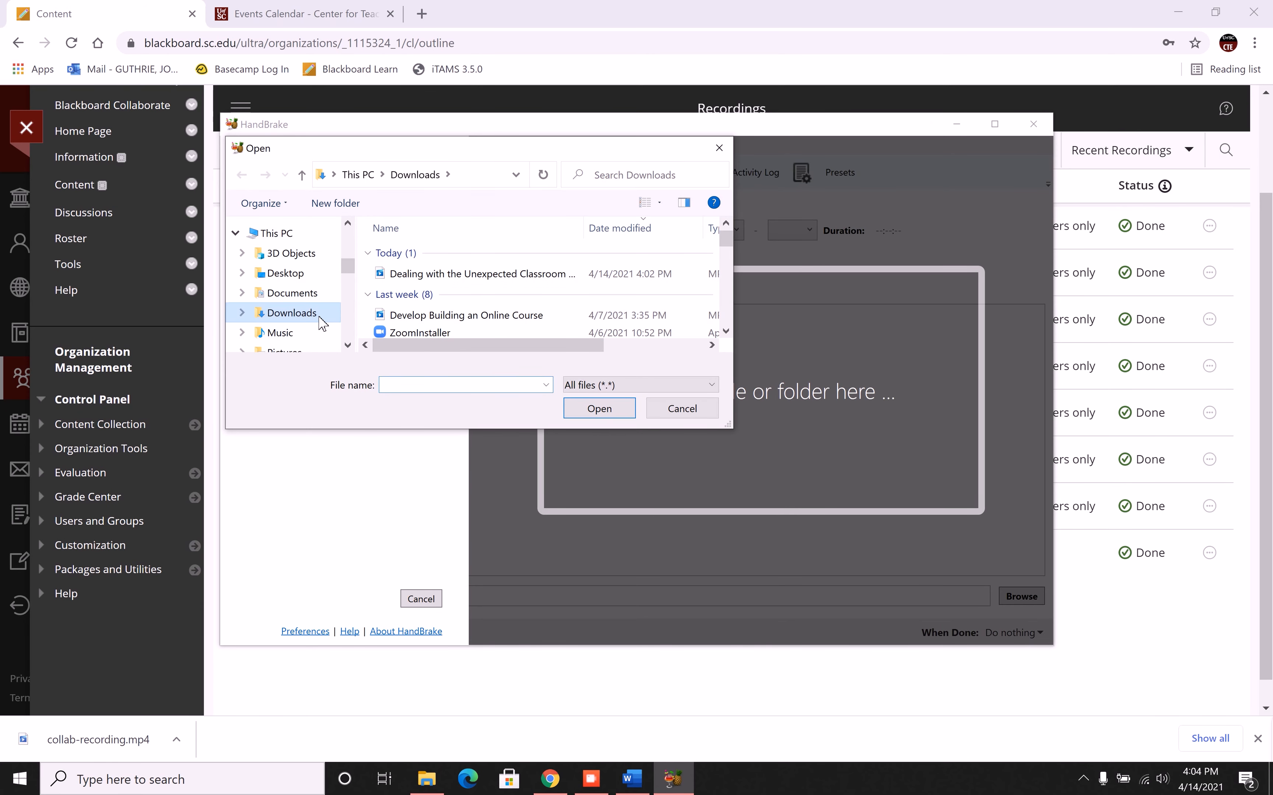
pyautogui.doubleClick(435, 274)
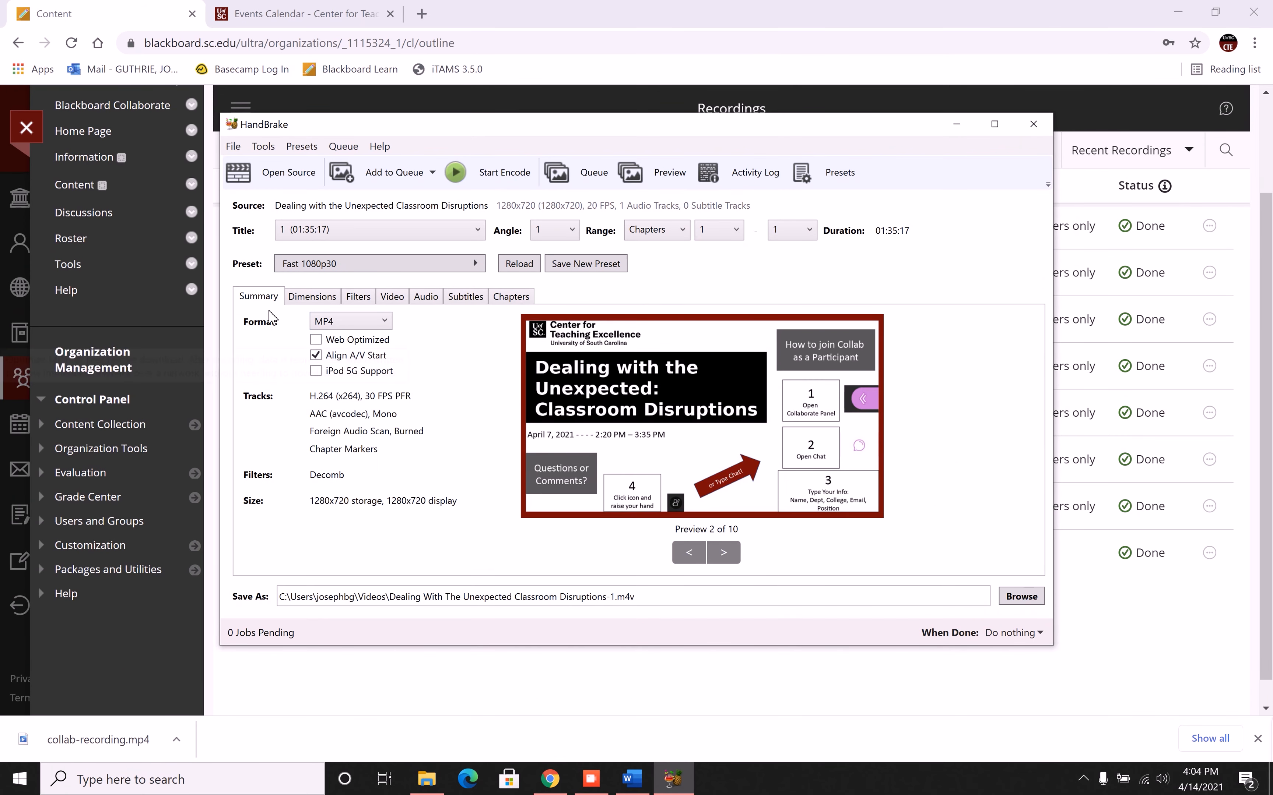
# Enable Web Optimized output and set the video to Constant Framerate, checking the dimensions, filters, audio, subtitle and chapter settings
pyautogui.click(317, 343)
pyautogui.click(308, 304)
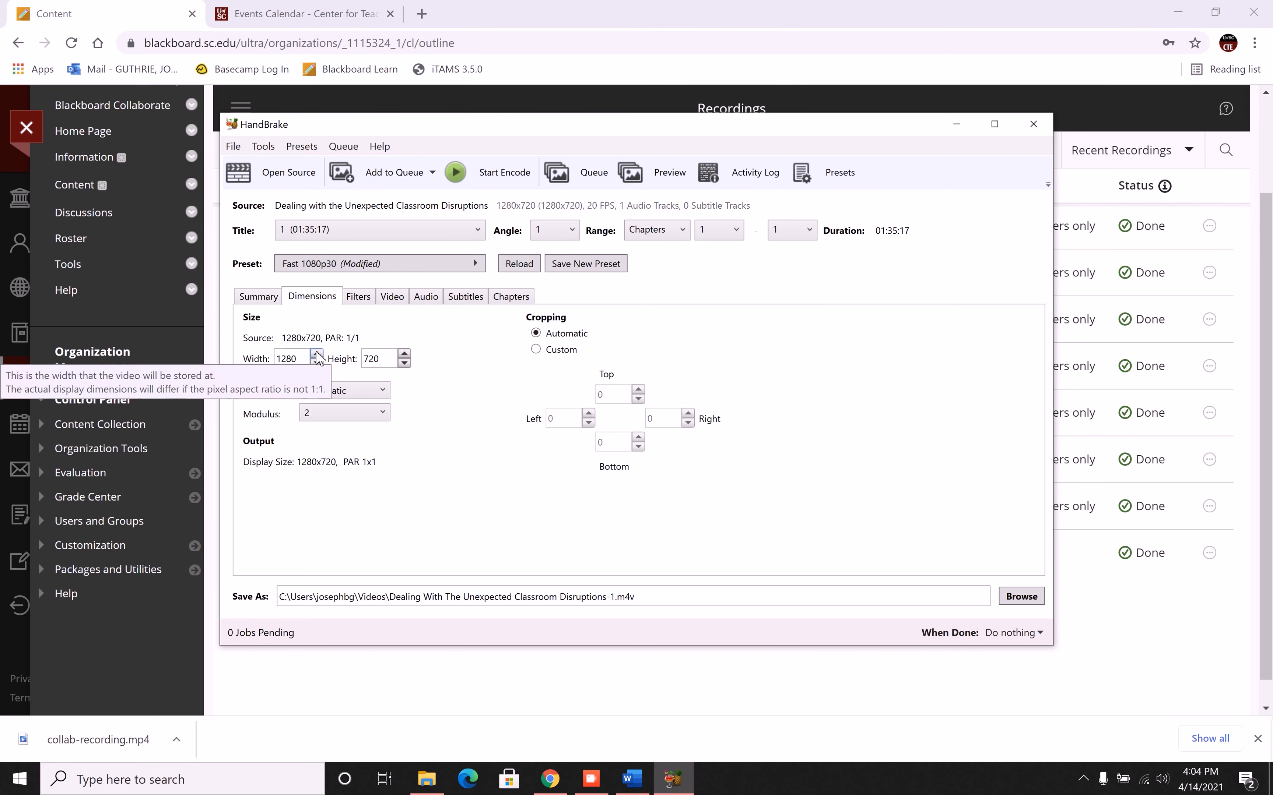
pyautogui.click(359, 304)
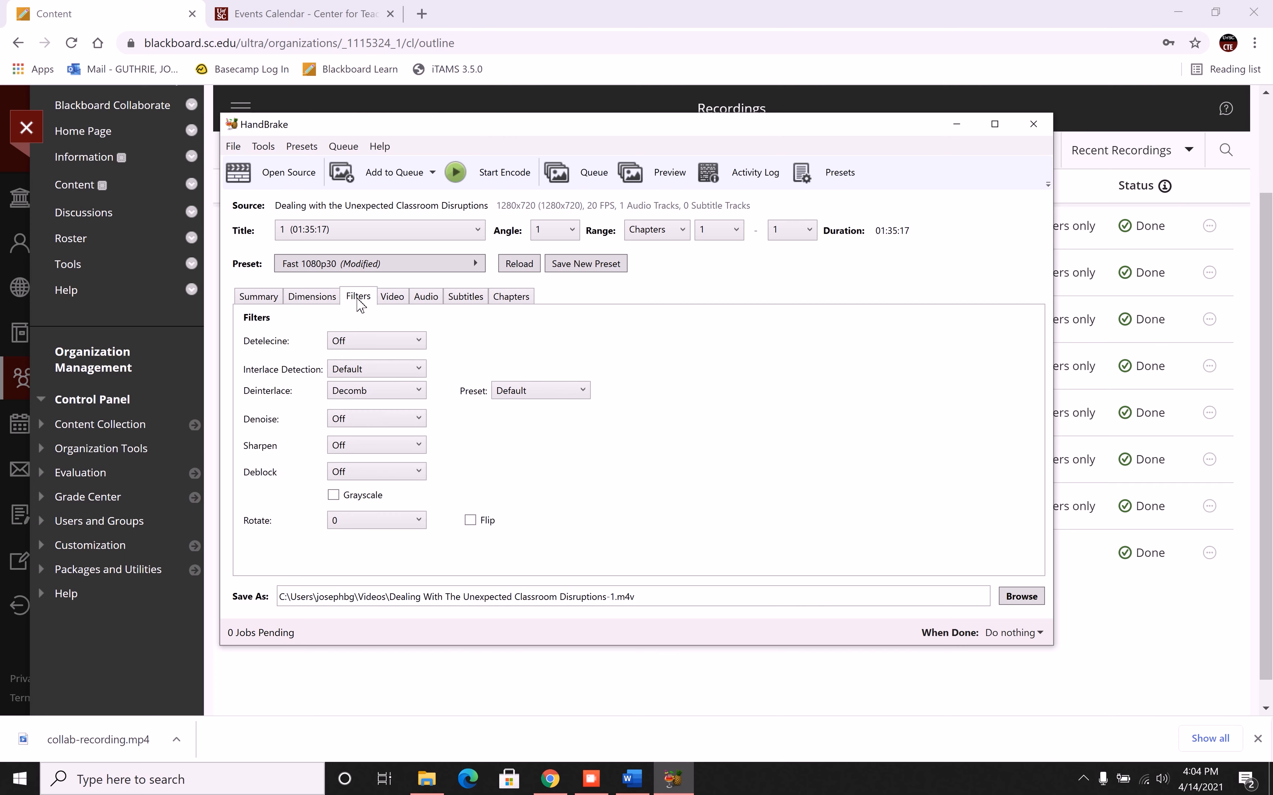
pyautogui.click(398, 302)
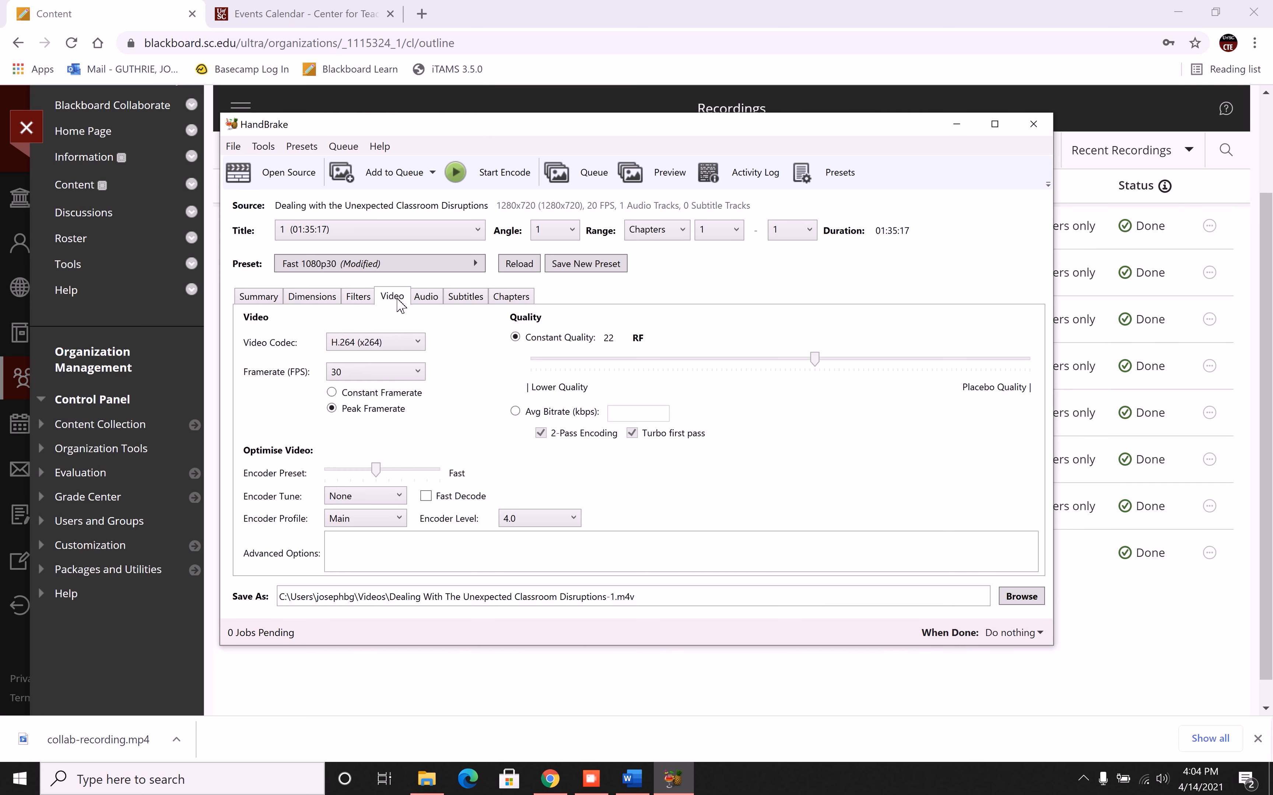
pyautogui.click(337, 394)
pyautogui.click(426, 298)
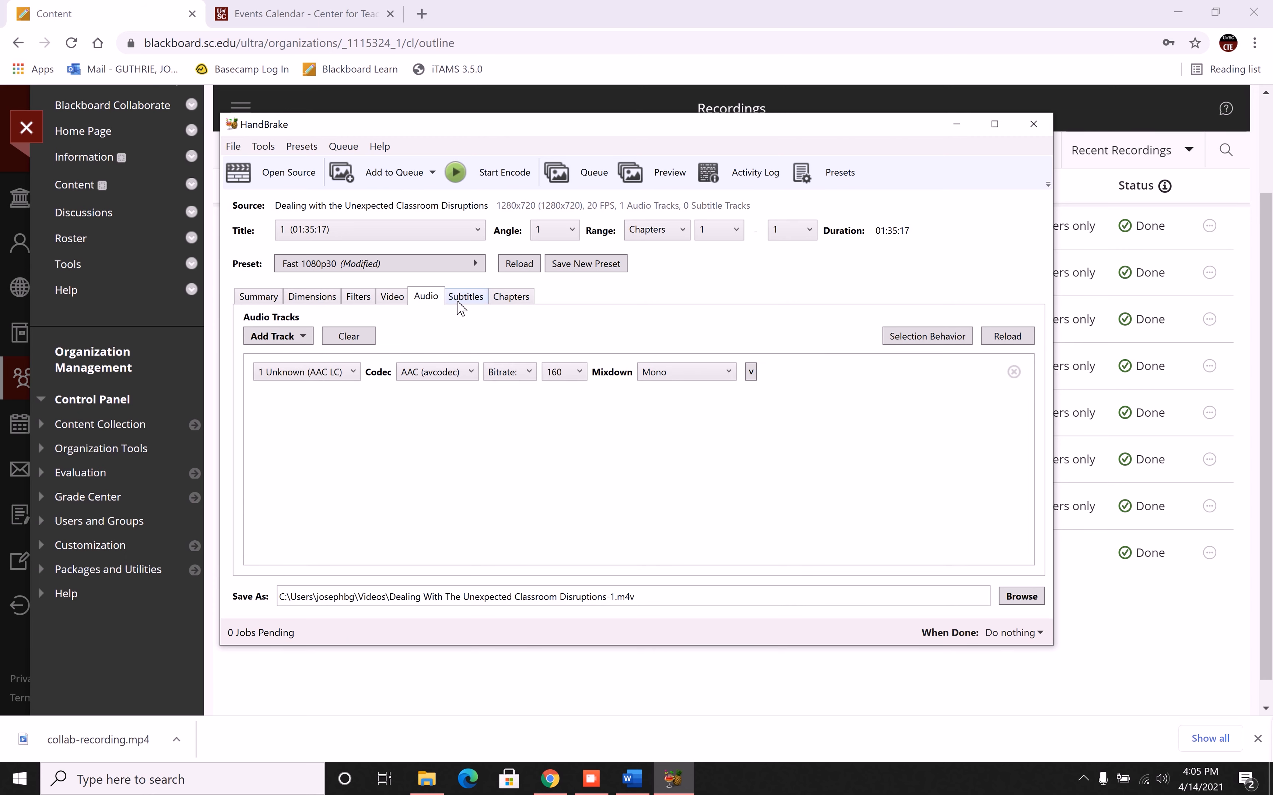
pyautogui.click(464, 298)
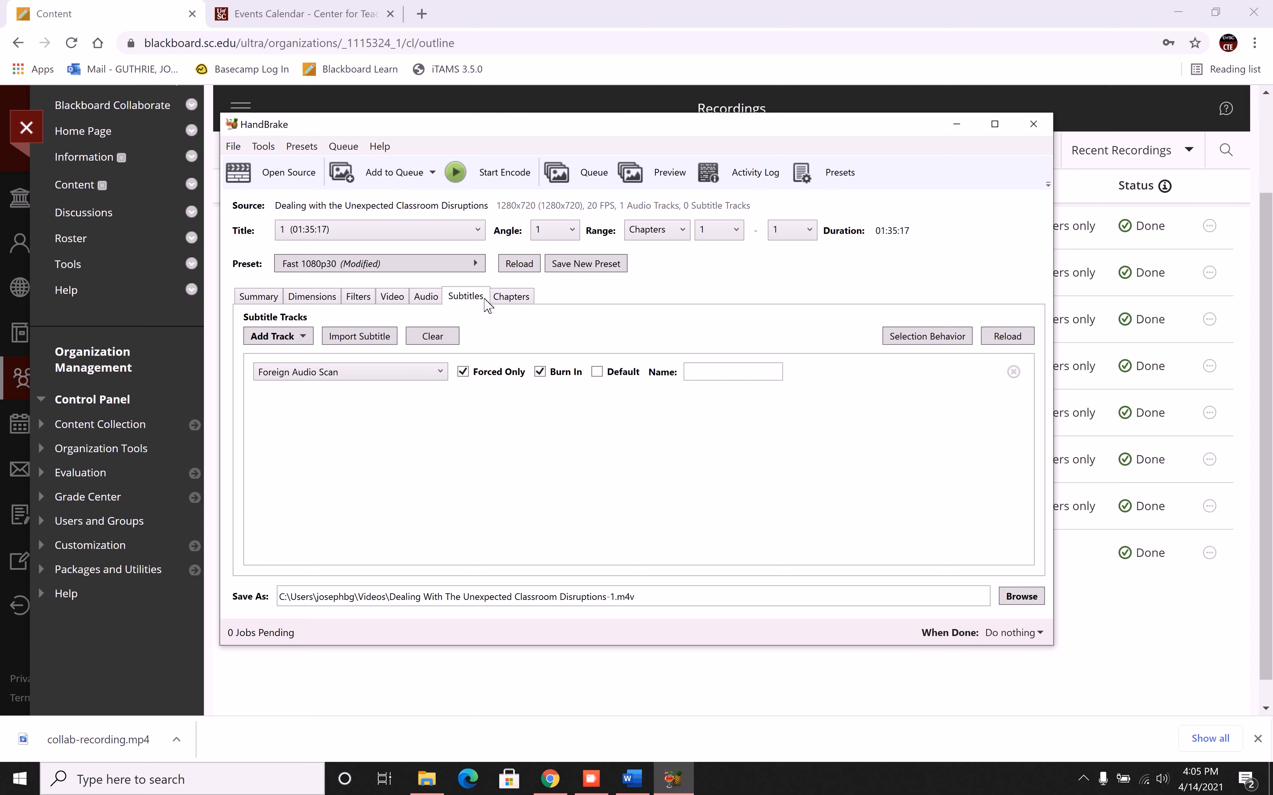
pyautogui.click(511, 302)
pyautogui.click(265, 302)
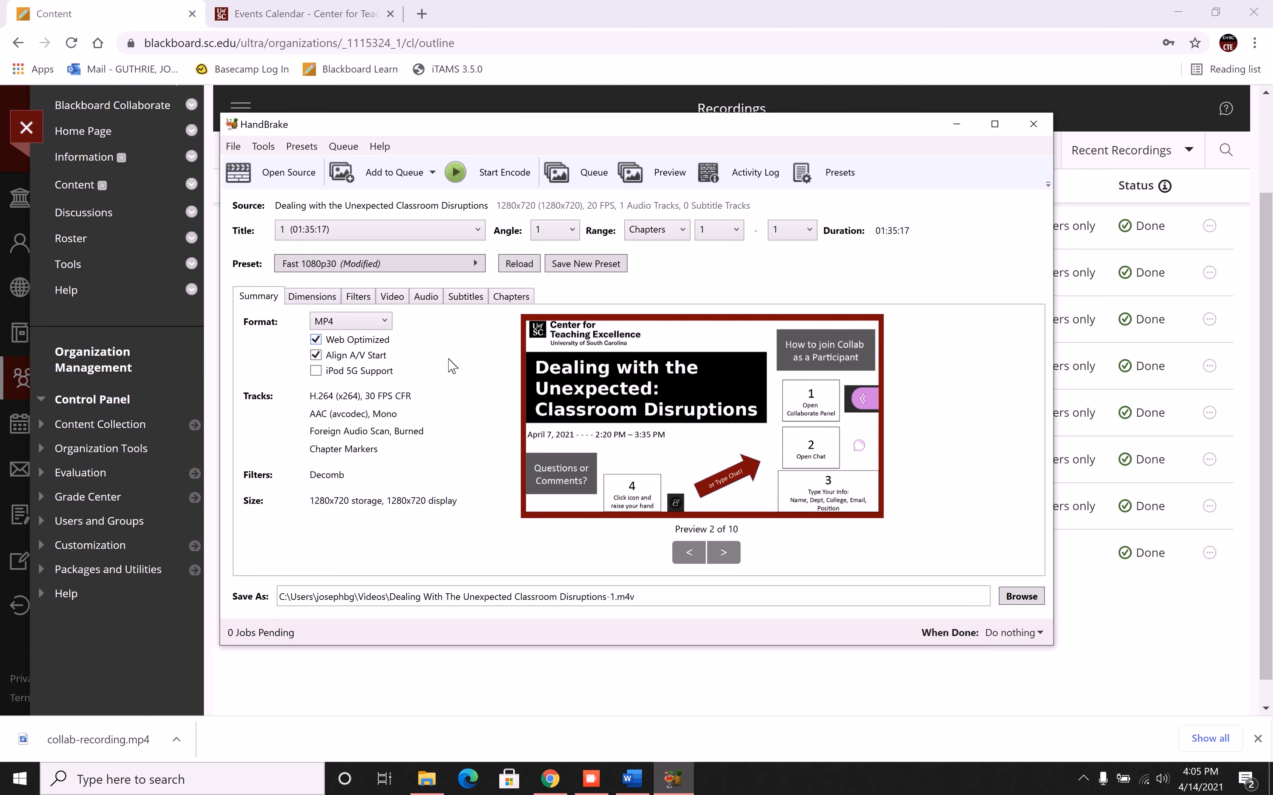
# Name the output file "Dealing With The Unexpected Classroom Disruptions video to edit"
pyautogui.click(1021, 597)
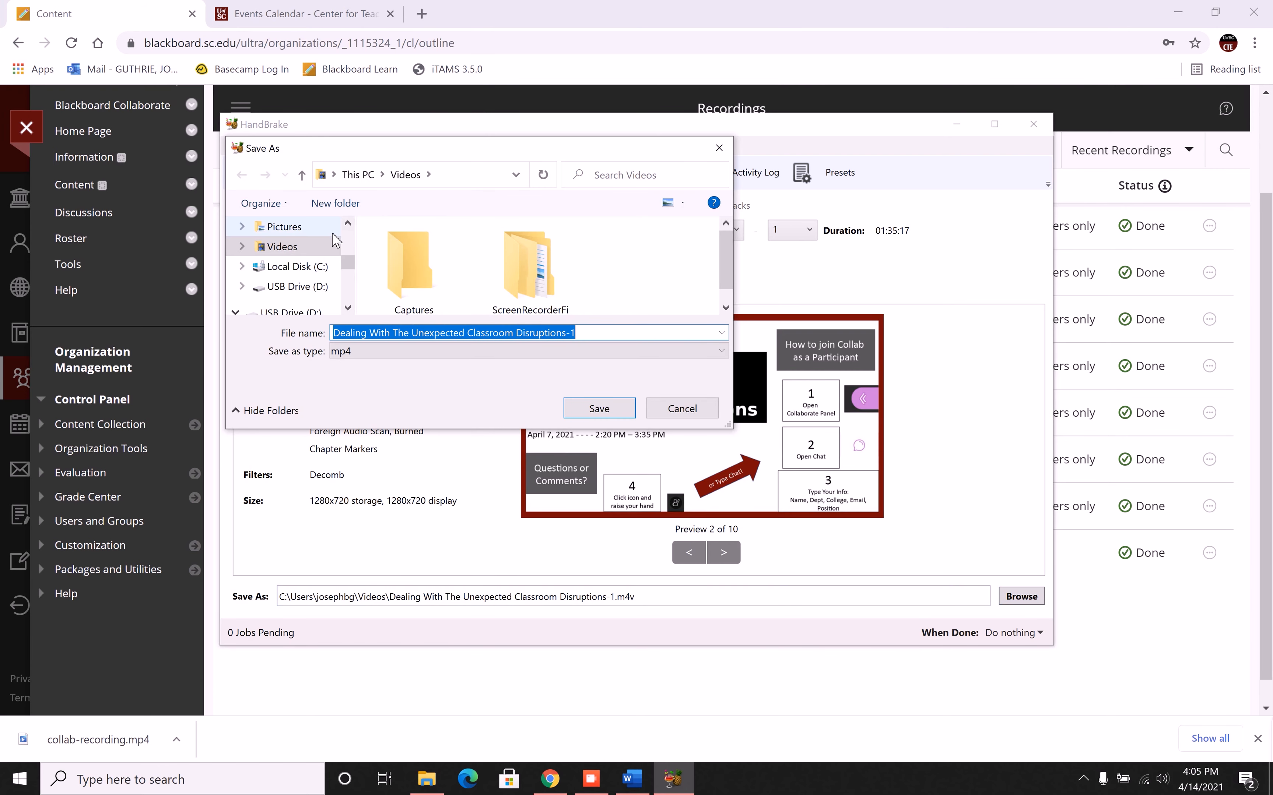
pyautogui.click(601, 345)
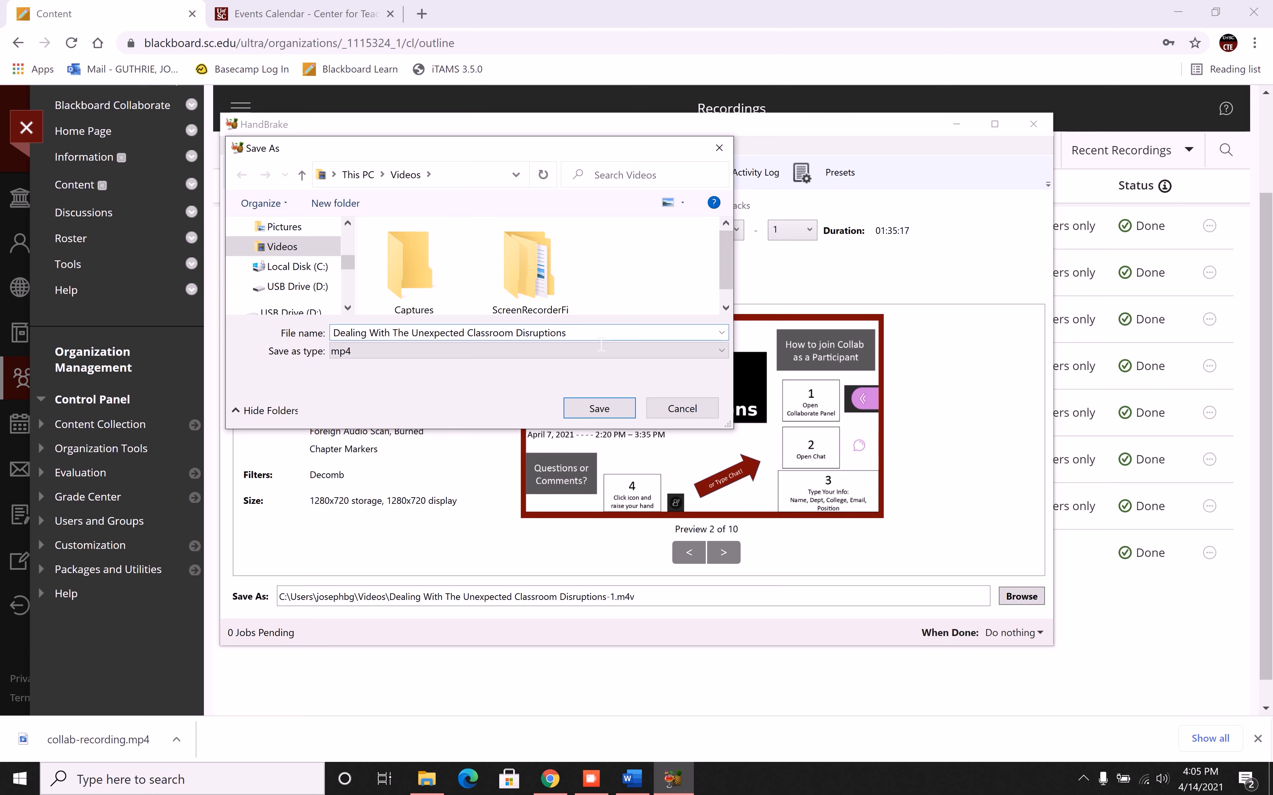
pyautogui.write('video to edit')
# Set the output destination to CTE WORK\Editing CTE Webinars\Webinars being edited\Dealing with the Unexpected Classroom Disruptions on the USB drive
pyautogui.moveTo(351, 269); pyautogui.dragTo(353, 290)
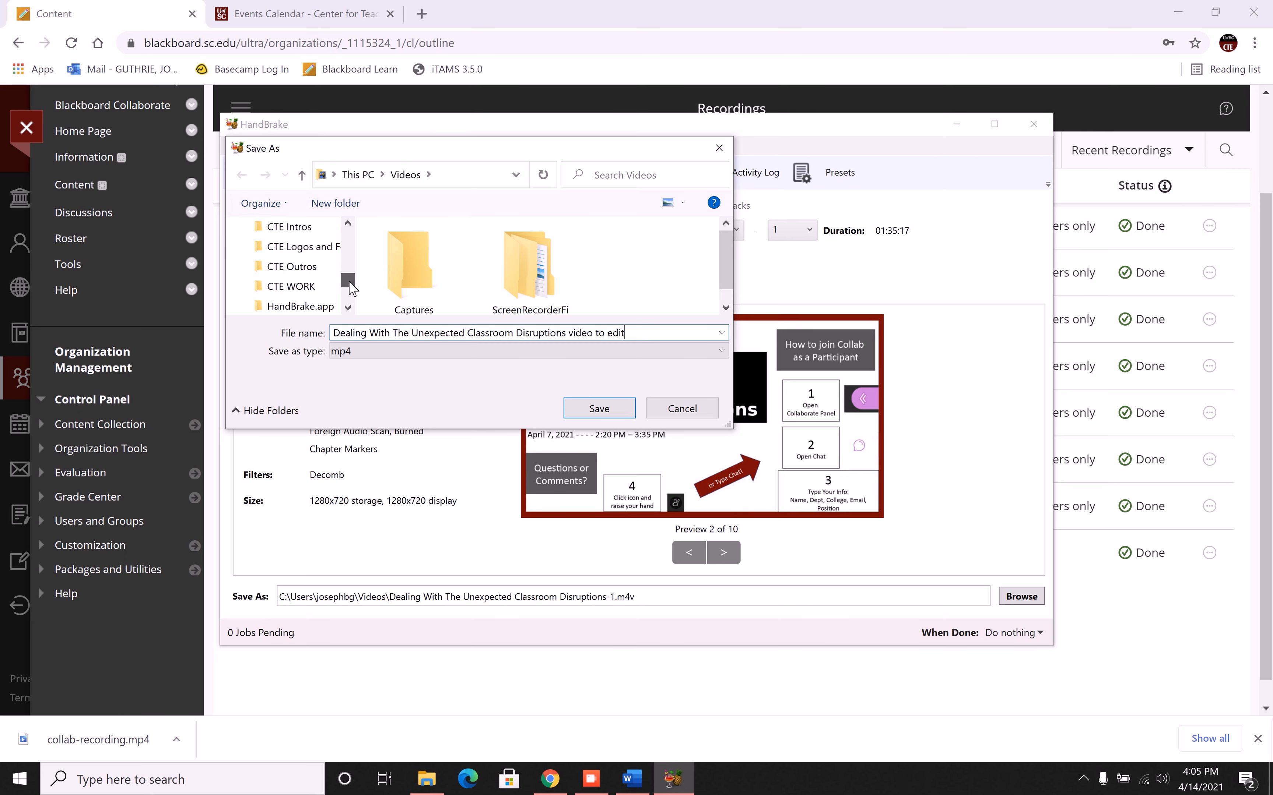
pyautogui.click(315, 286)
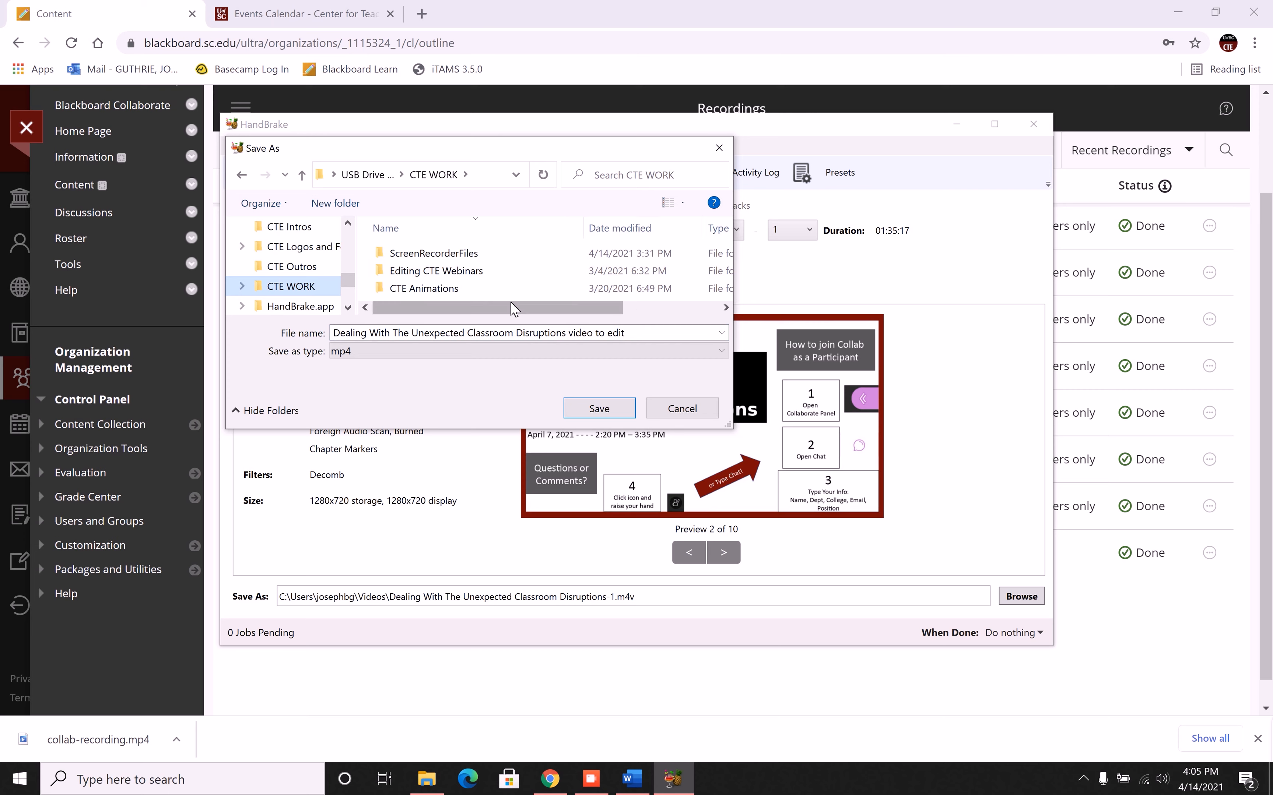
pyautogui.doubleClick(468, 271)
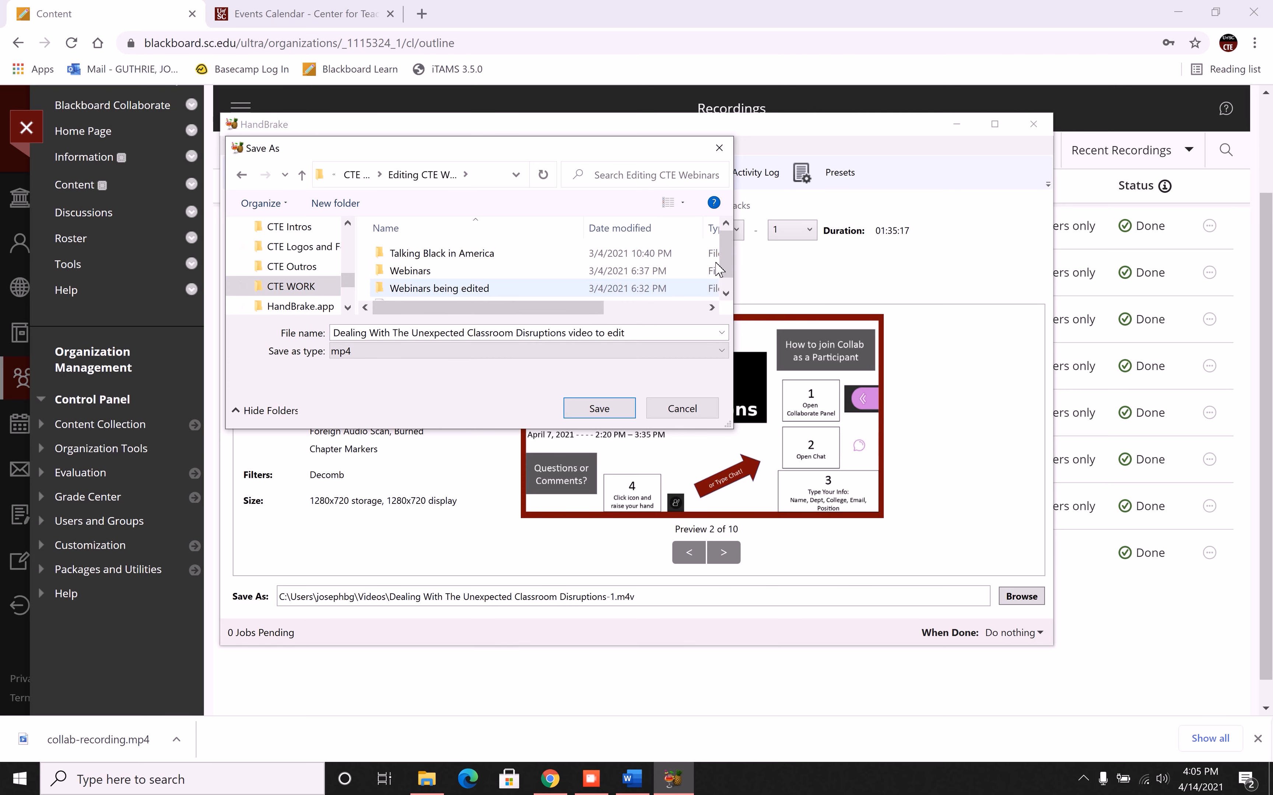
pyautogui.scroll(-1, 476, 295)
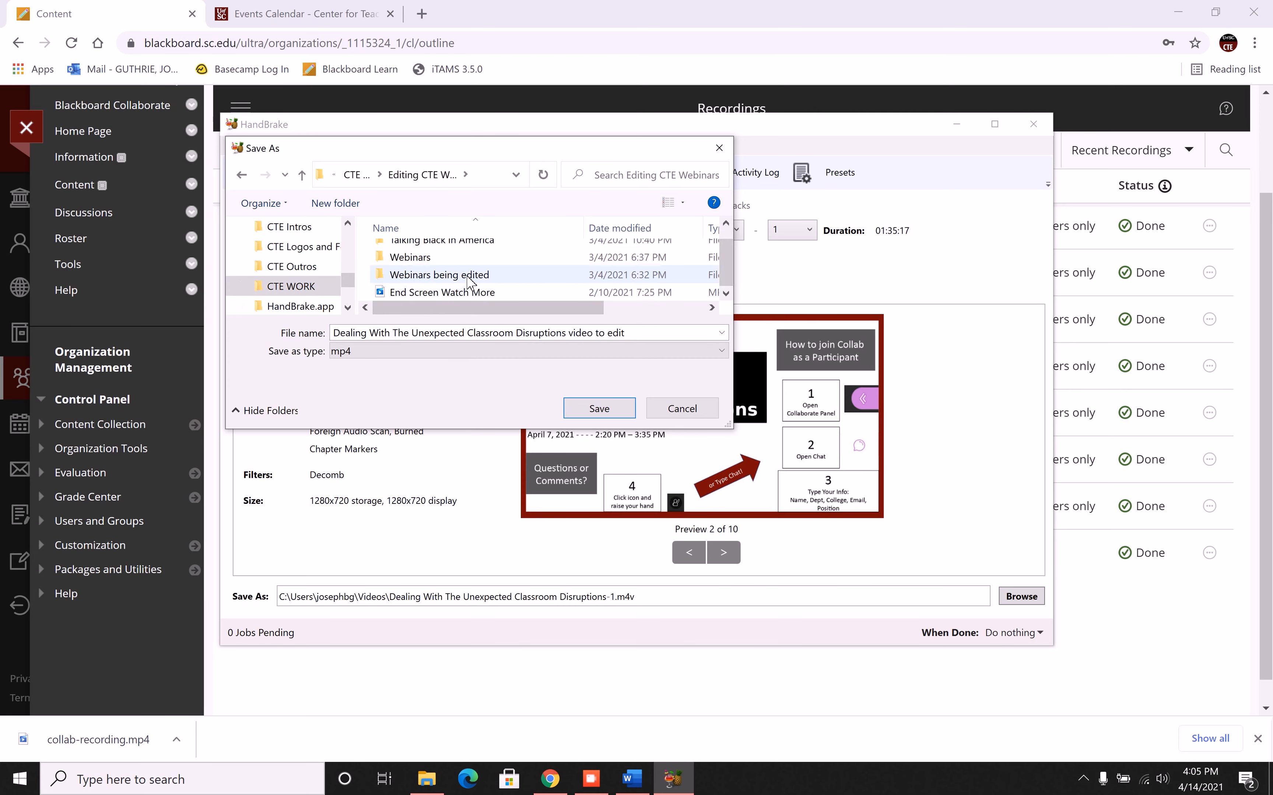
pyautogui.doubleClick(418, 275)
pyautogui.click(416, 272)
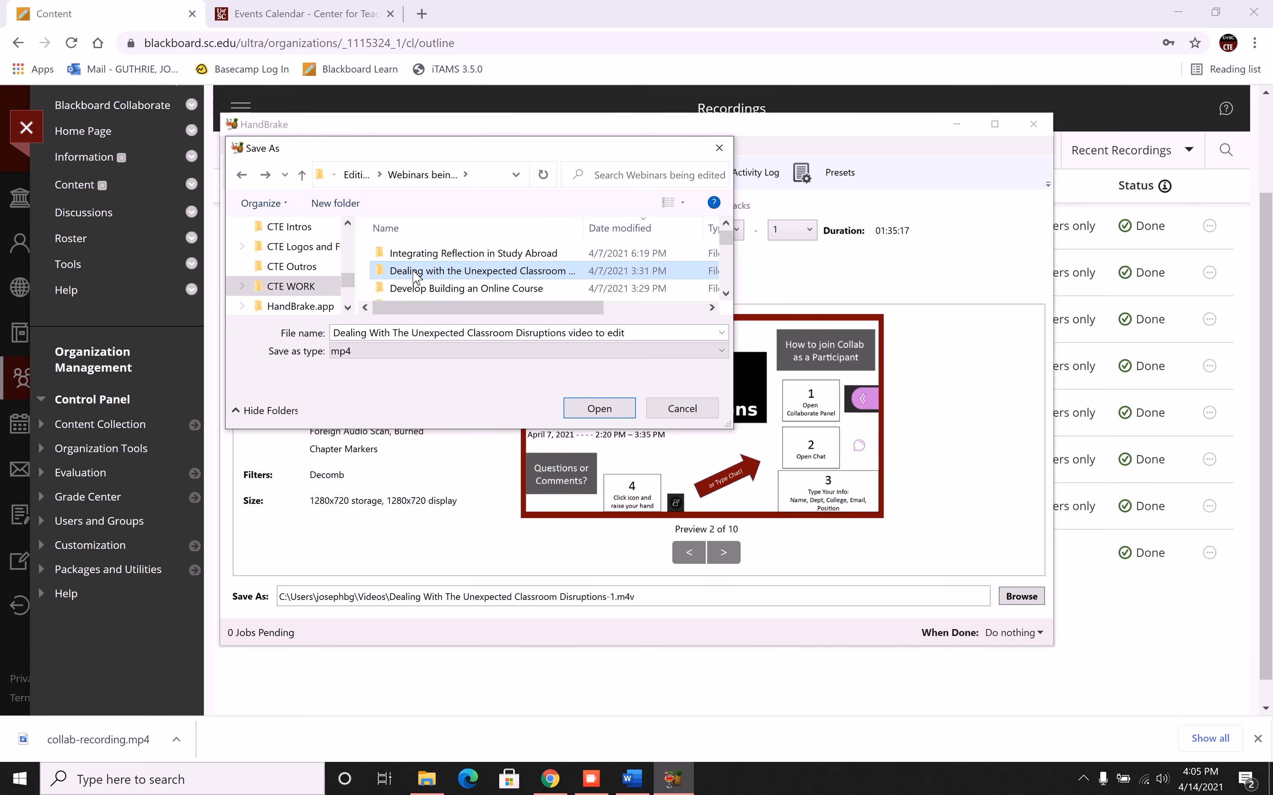
pyautogui.doubleClick(416, 272)
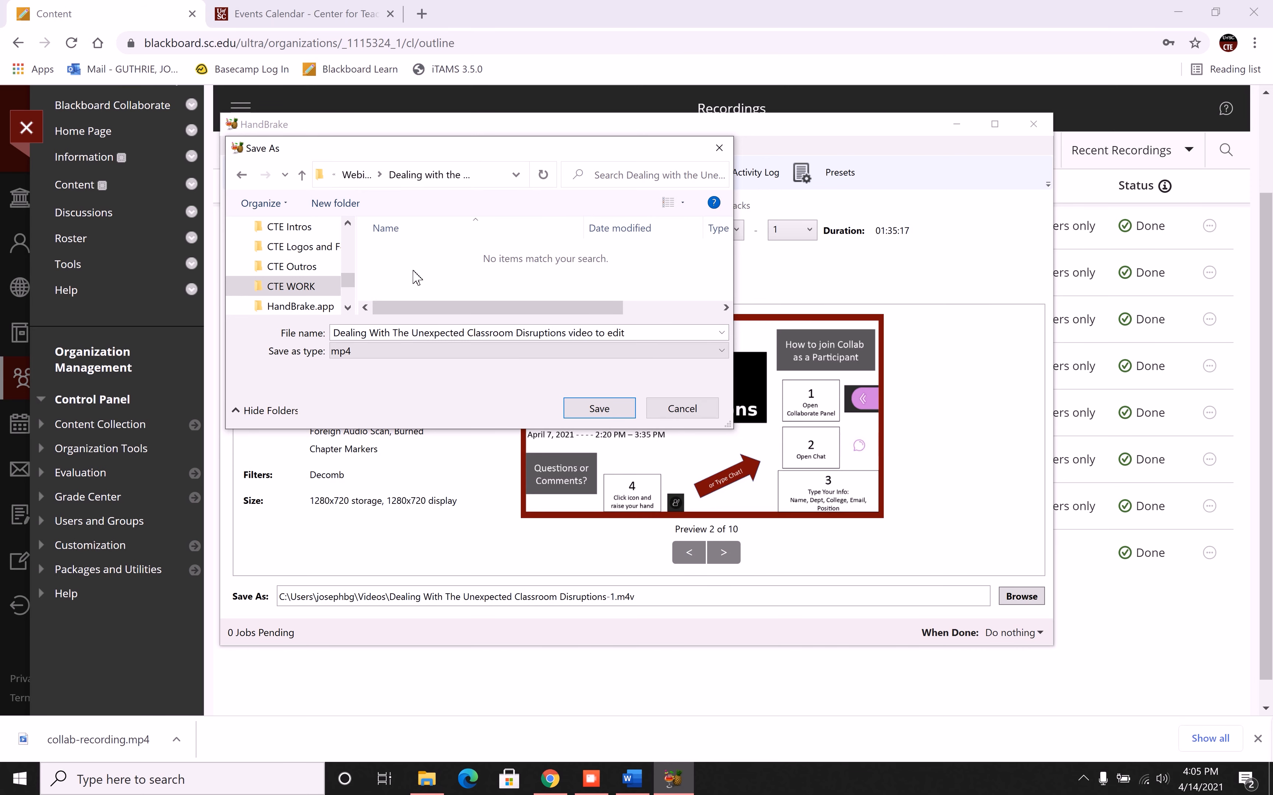
pyautogui.click(600, 412)
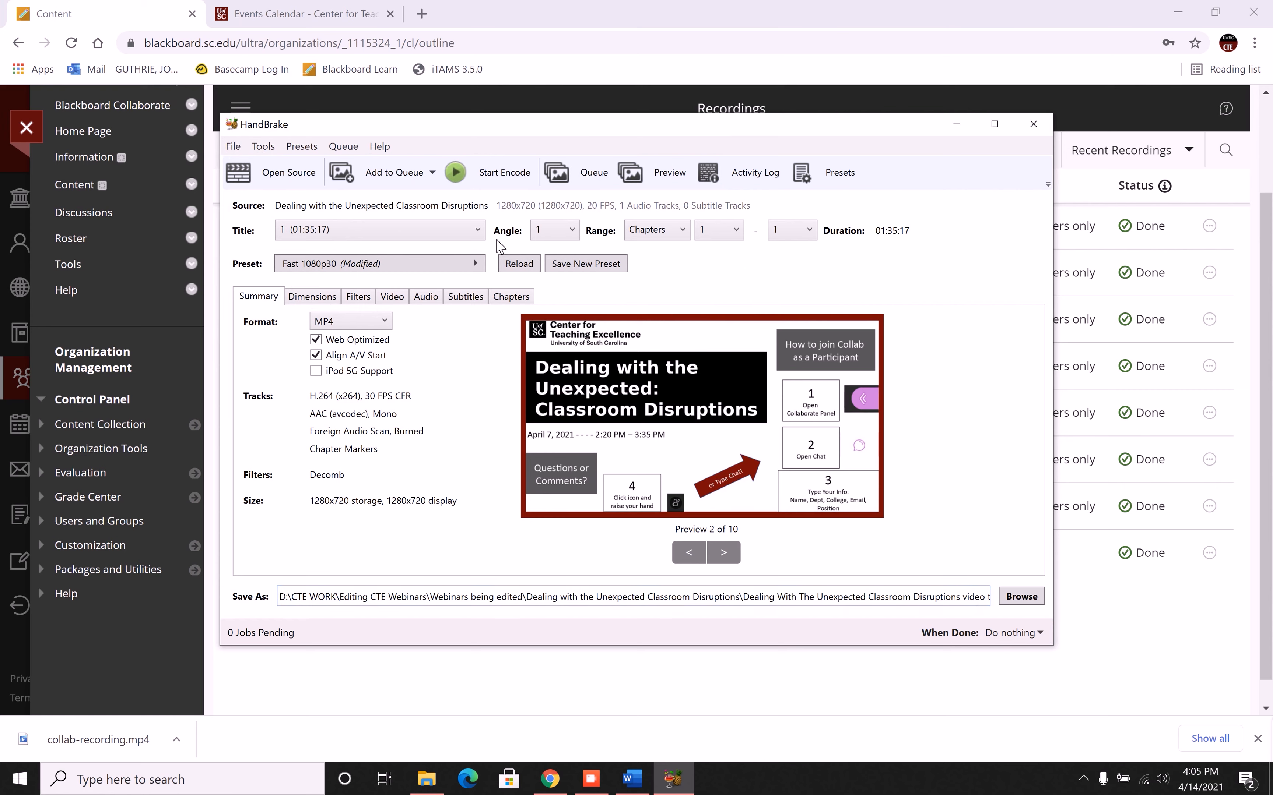
# Start encoding the webinar recording with the configured settings
pyautogui.click(497, 180)
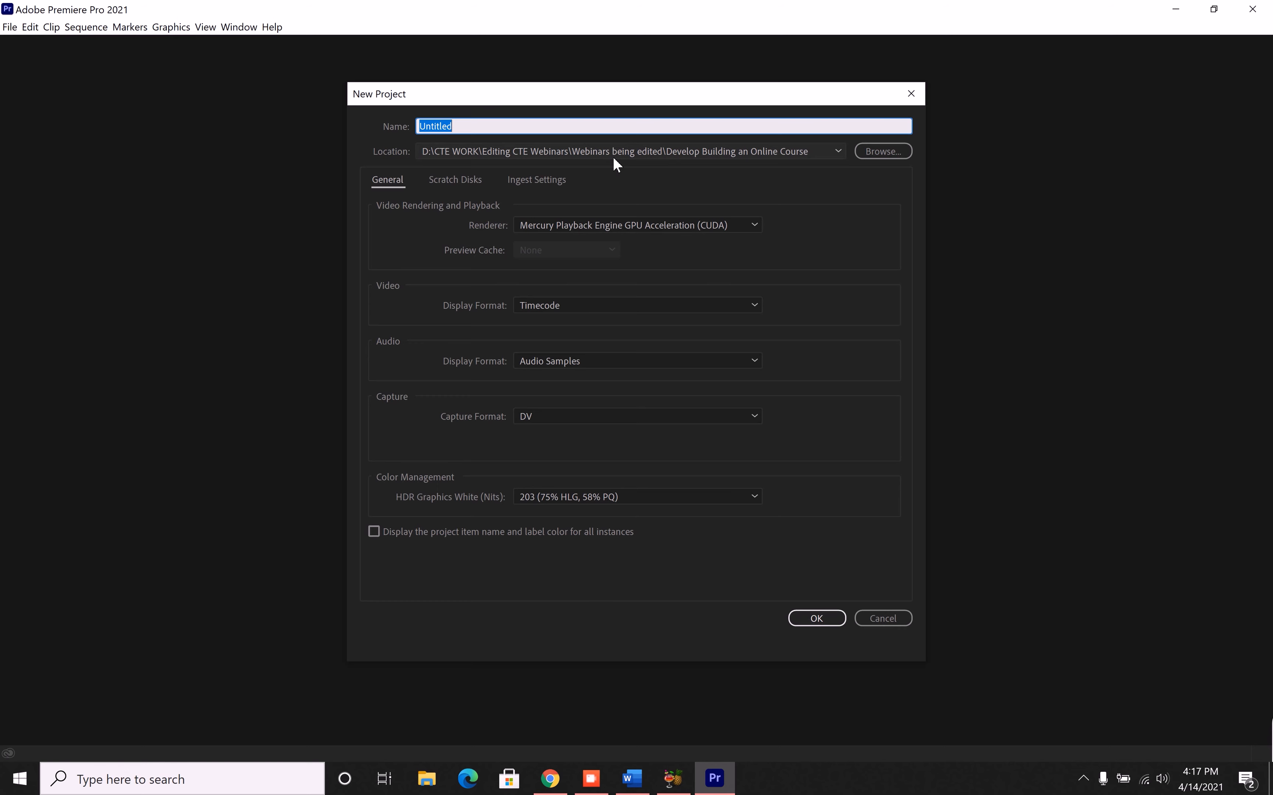
# Switch to Premiere Pro and name the new project "Dealing with the Unexpected Classroom Disruptions", removing the pasted bullet and its spacing
pyautogui.write('•\tDealing with the Unexpected Classroom Disruptions')
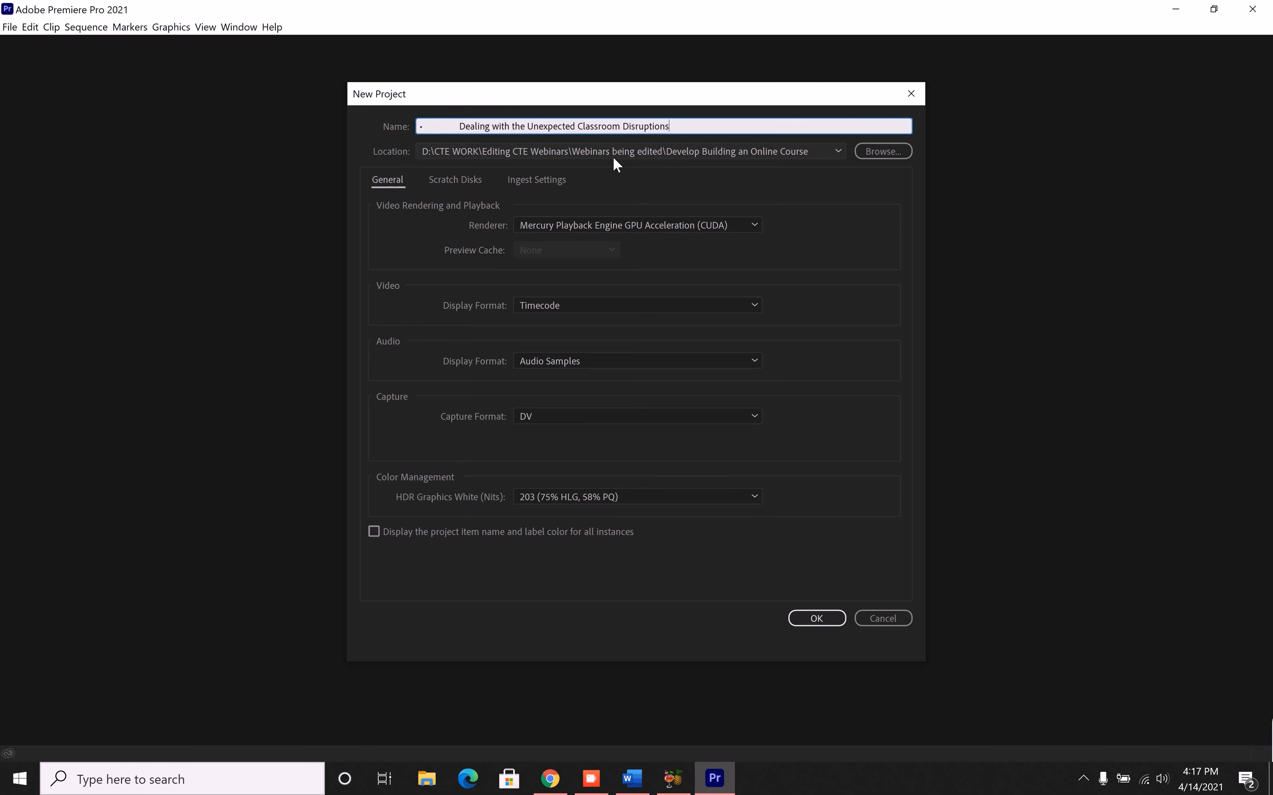
pyautogui.click(459, 126)
pyautogui.press('BackSpace')
pyautogui.press('BackSpace')
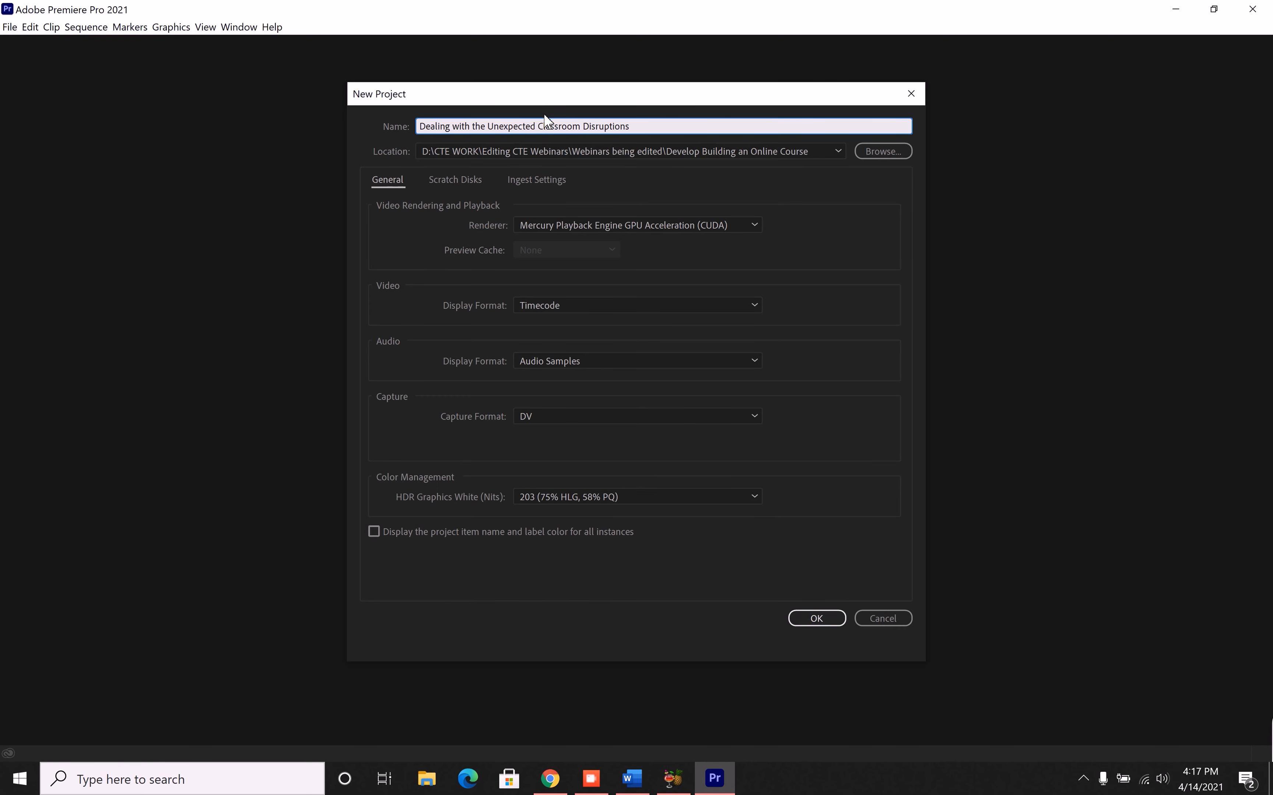
# Browse the new project's location to the Editing CTE Webinars folder inside CTE WORK on the USB drive
pyautogui.click(875, 156)
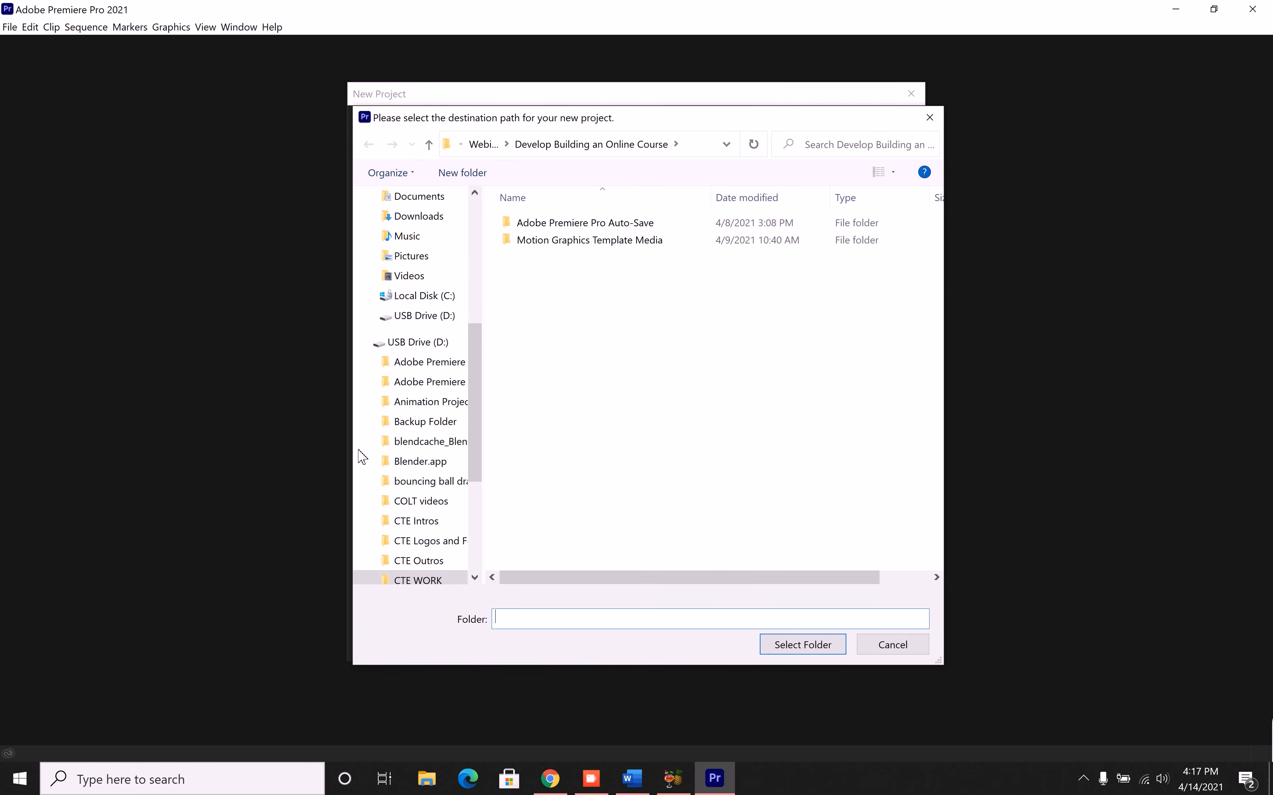
pyautogui.click(413, 582)
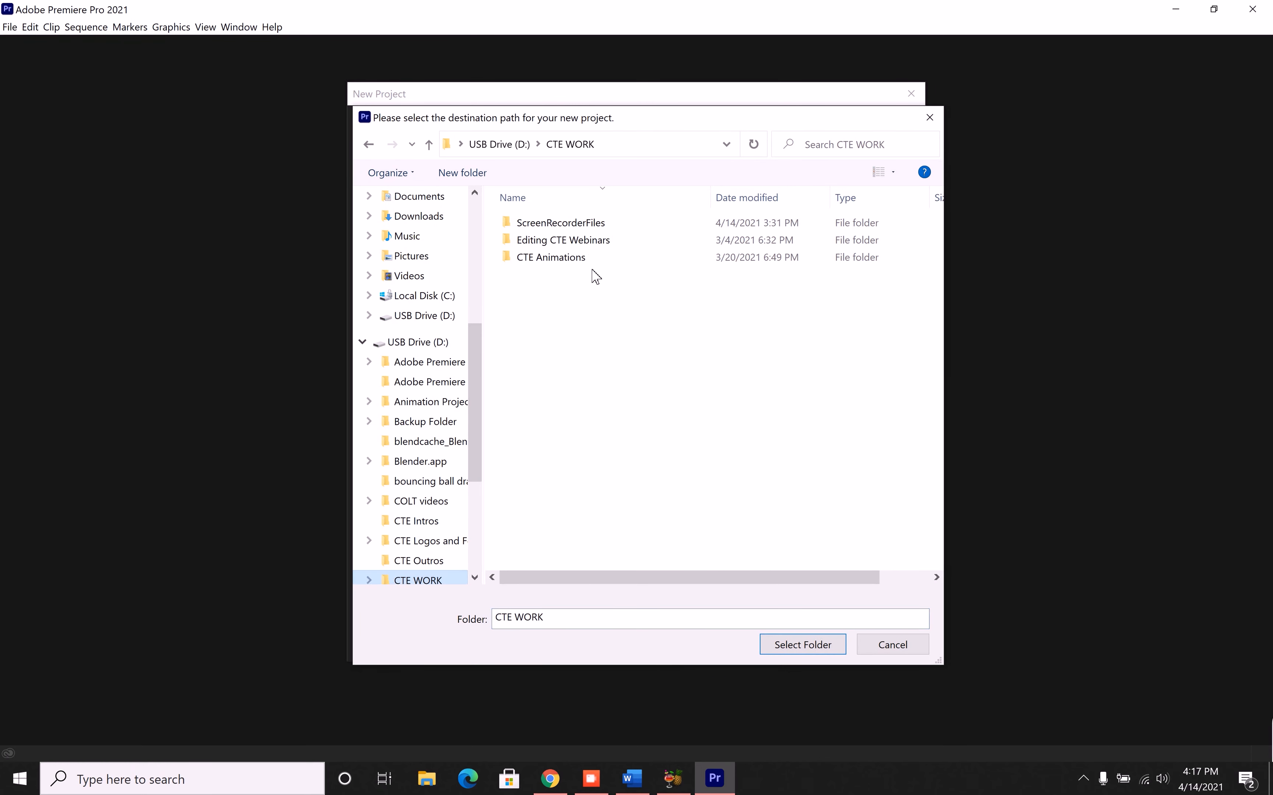
pyautogui.click(569, 245)
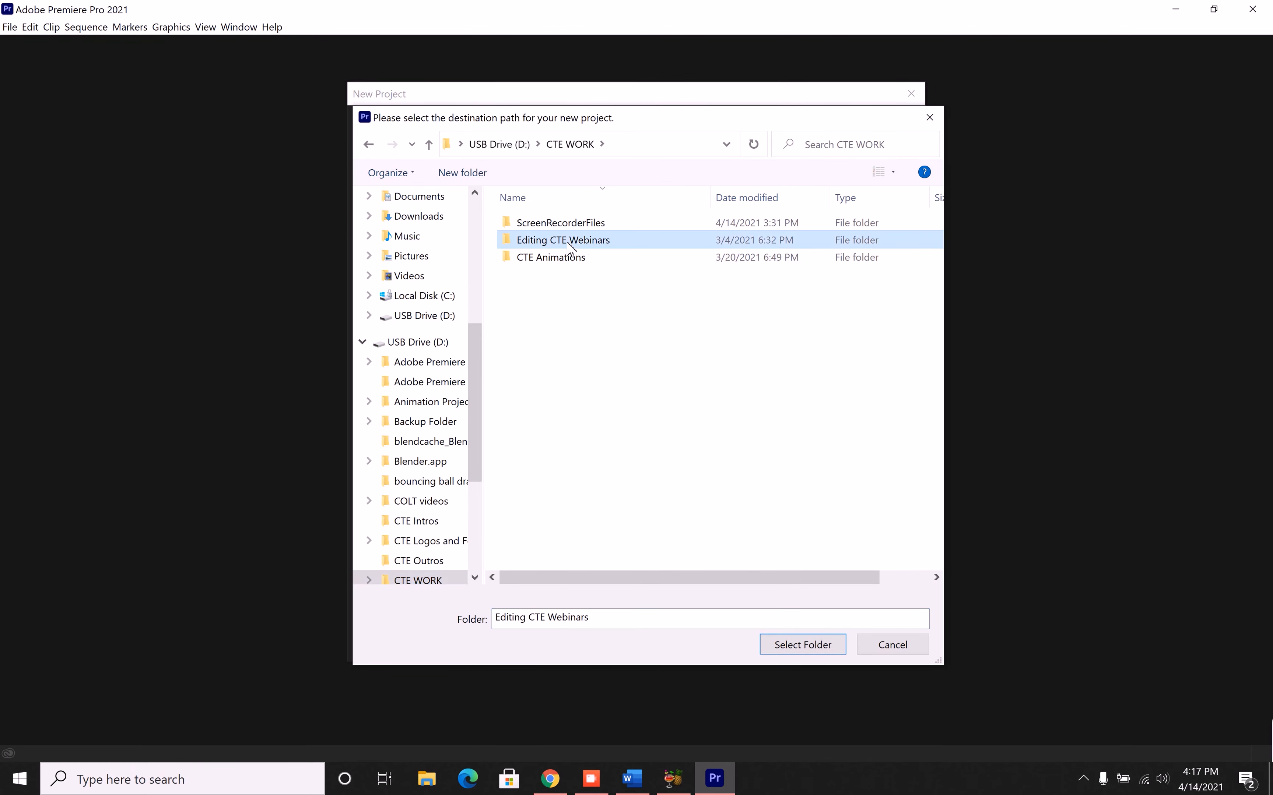
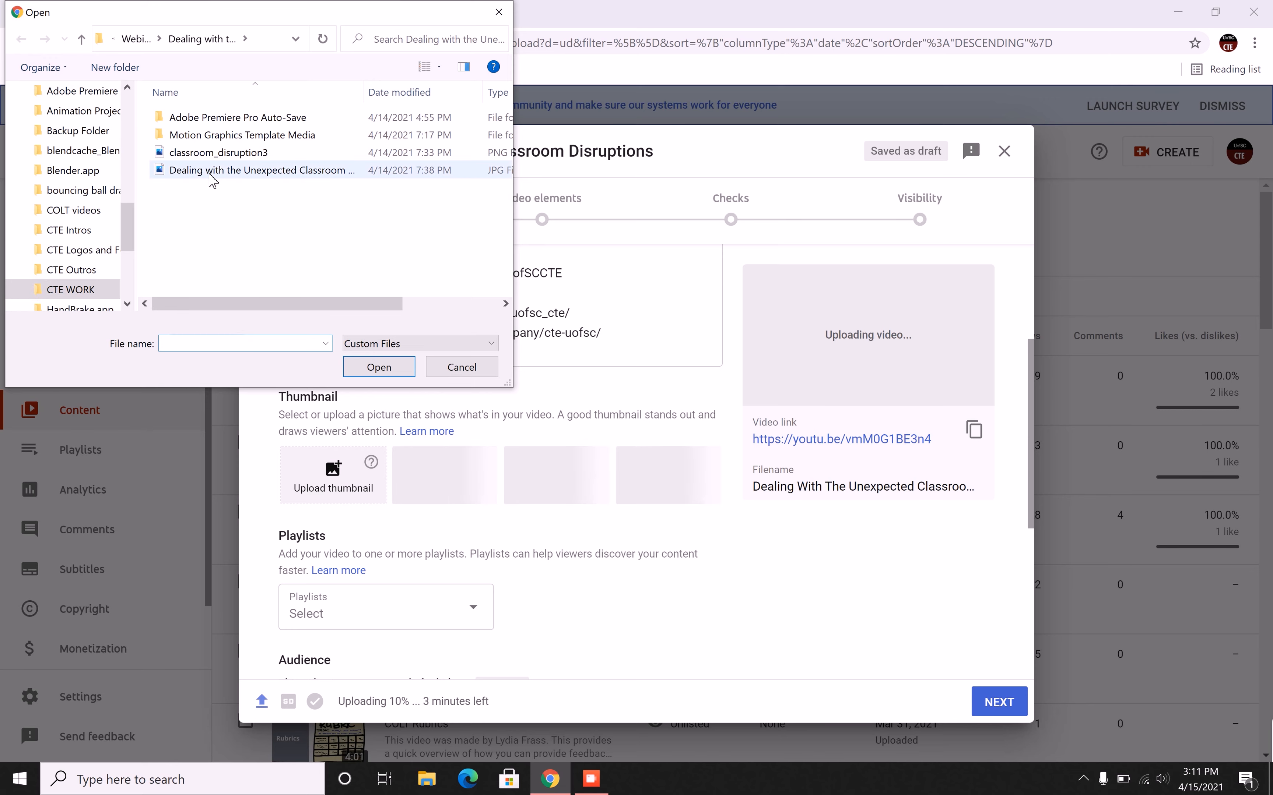
# In the YouTube Studio upload, use the "Dealing with the Unexpected Classroom" JPG as thumbnail and assign the video to the 2021 Spring Webinars playlist
pyautogui.doubleClick(214, 175)
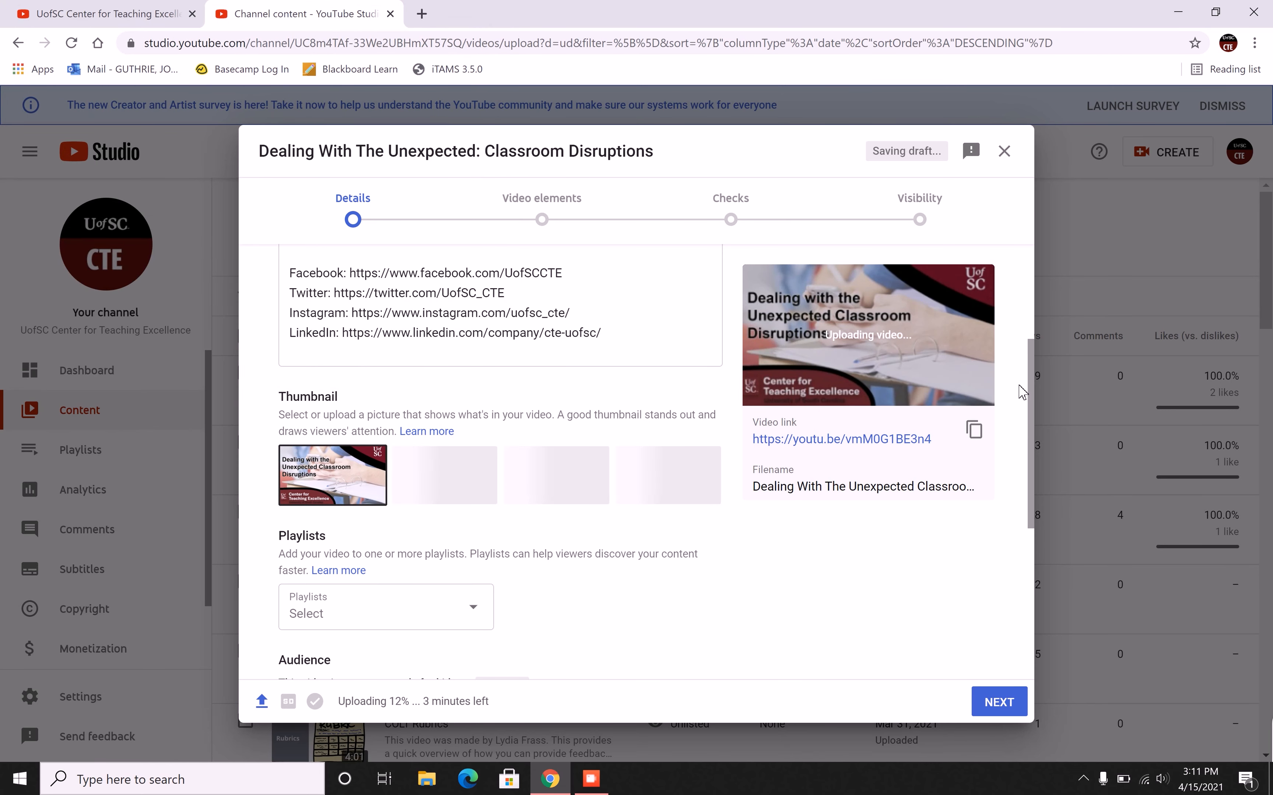
pyautogui.scroll(-1, 1026, 463)
pyautogui.scroll(-3, 1025, 463)
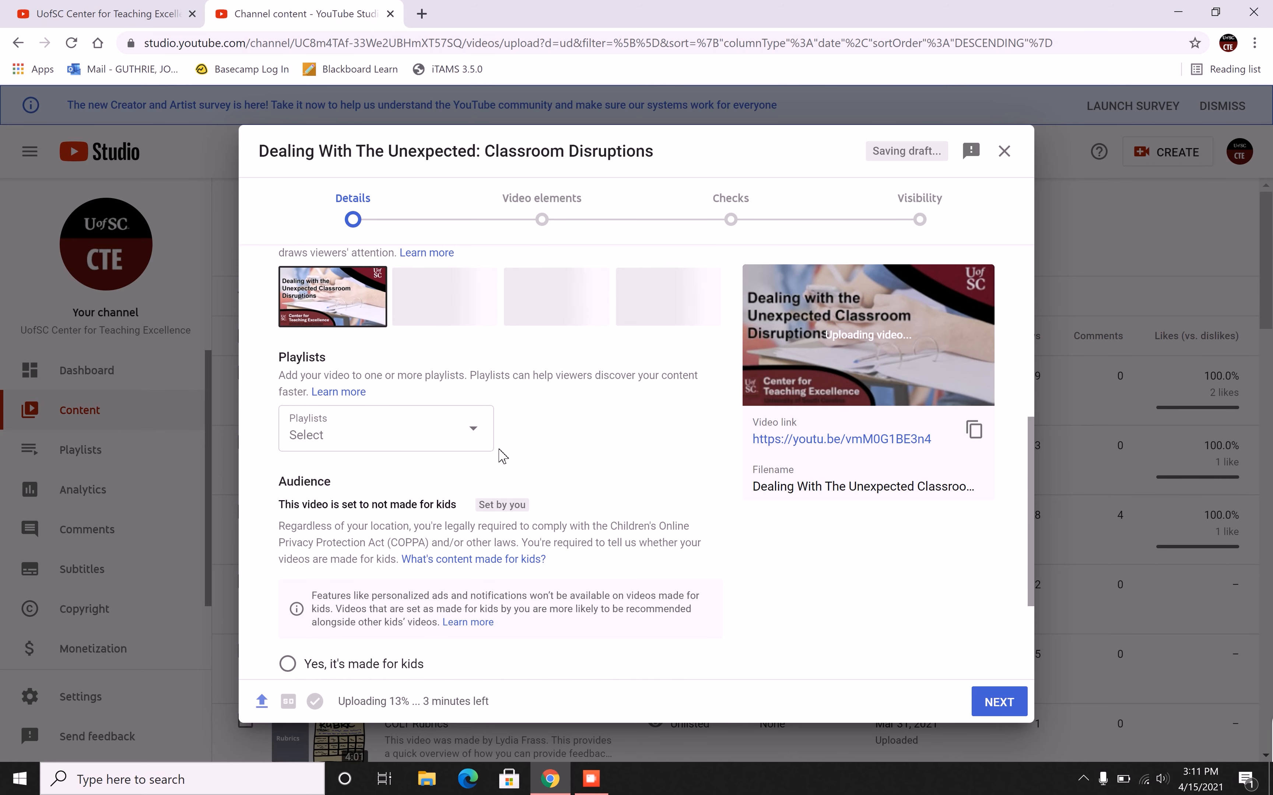
pyautogui.click(412, 434)
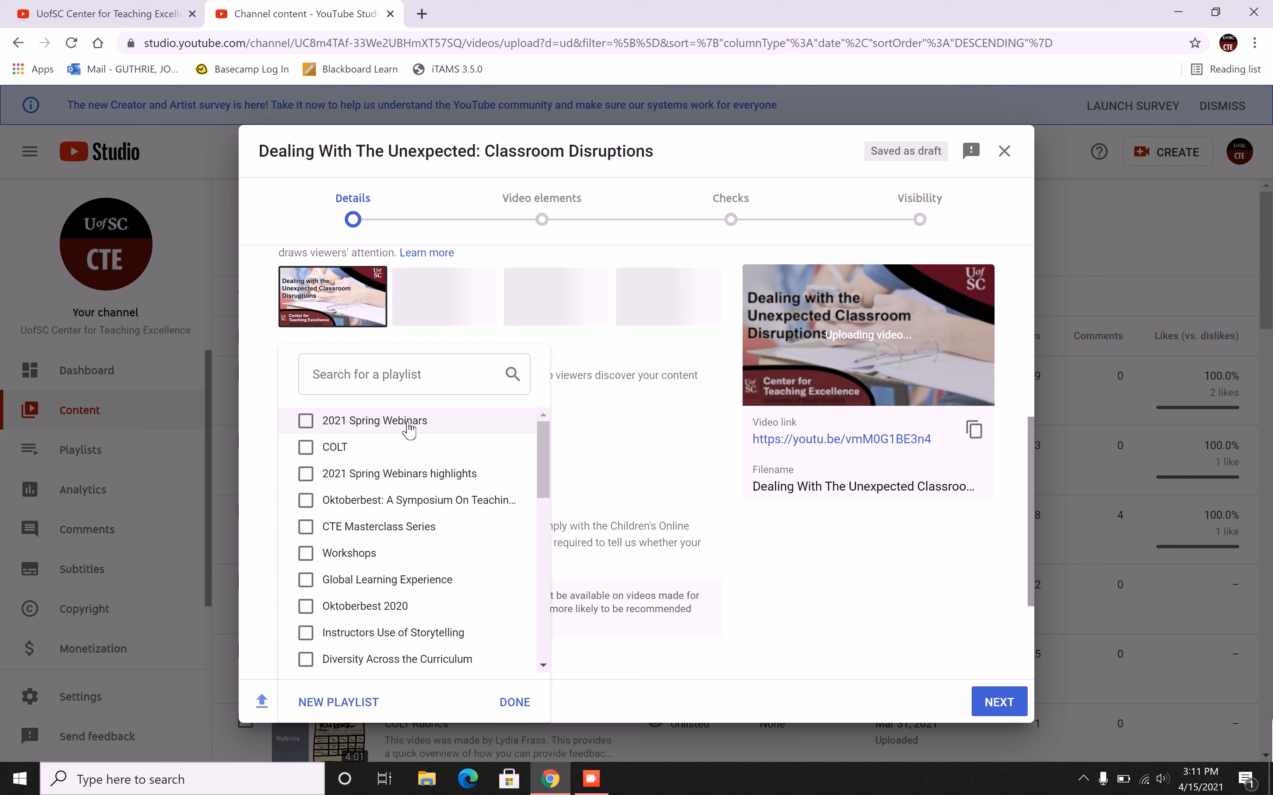
pyautogui.click(409, 429)
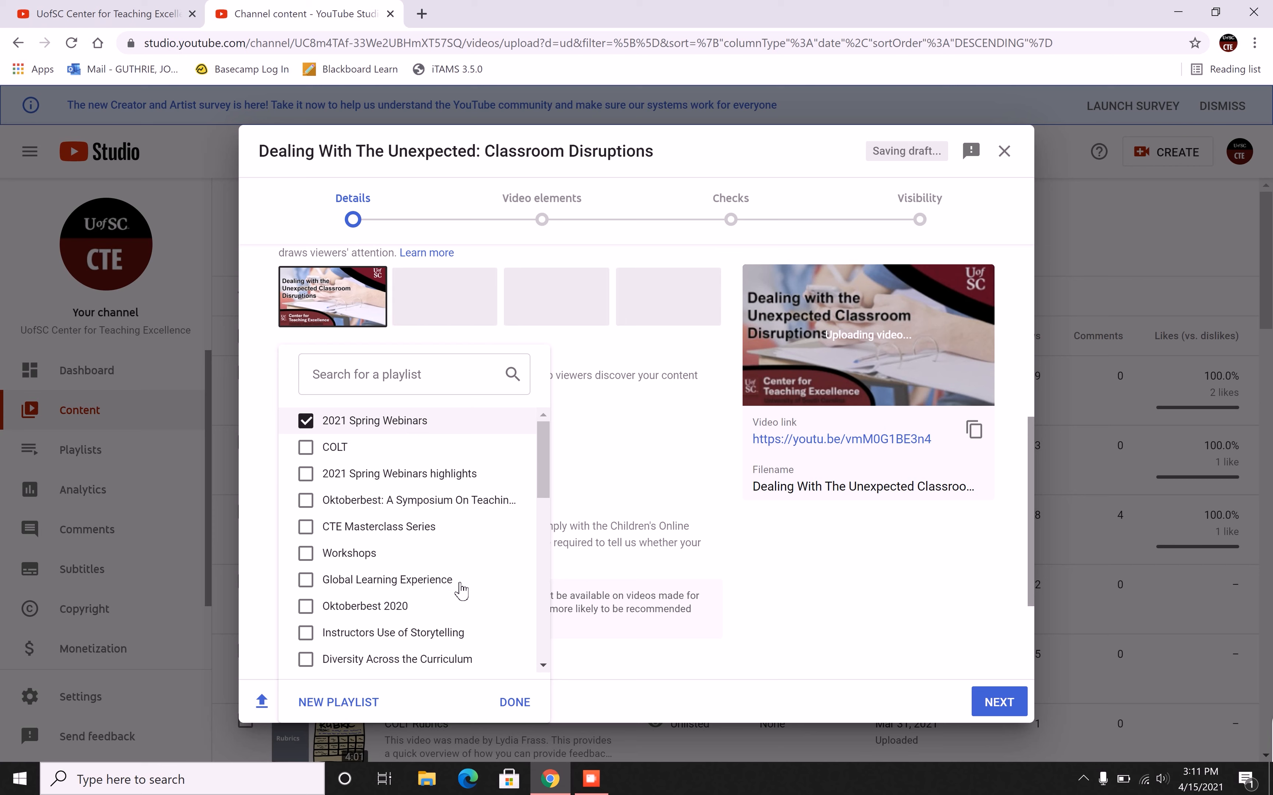
pyautogui.click(520, 704)
# Continue past the video elements and checks stages, set the video's visibility to Unlisted and save the upload
pyautogui.scroll(-3, 682, 517)
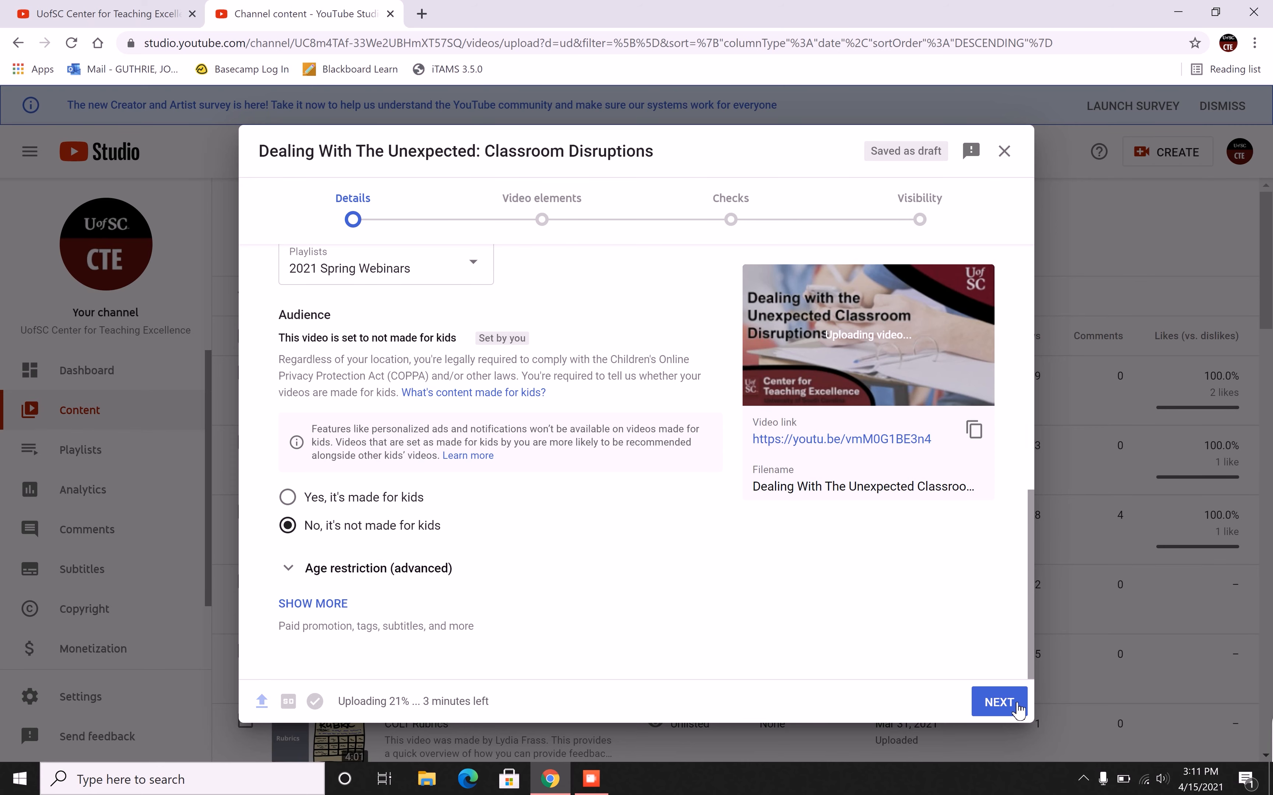
pyautogui.click(1017, 708)
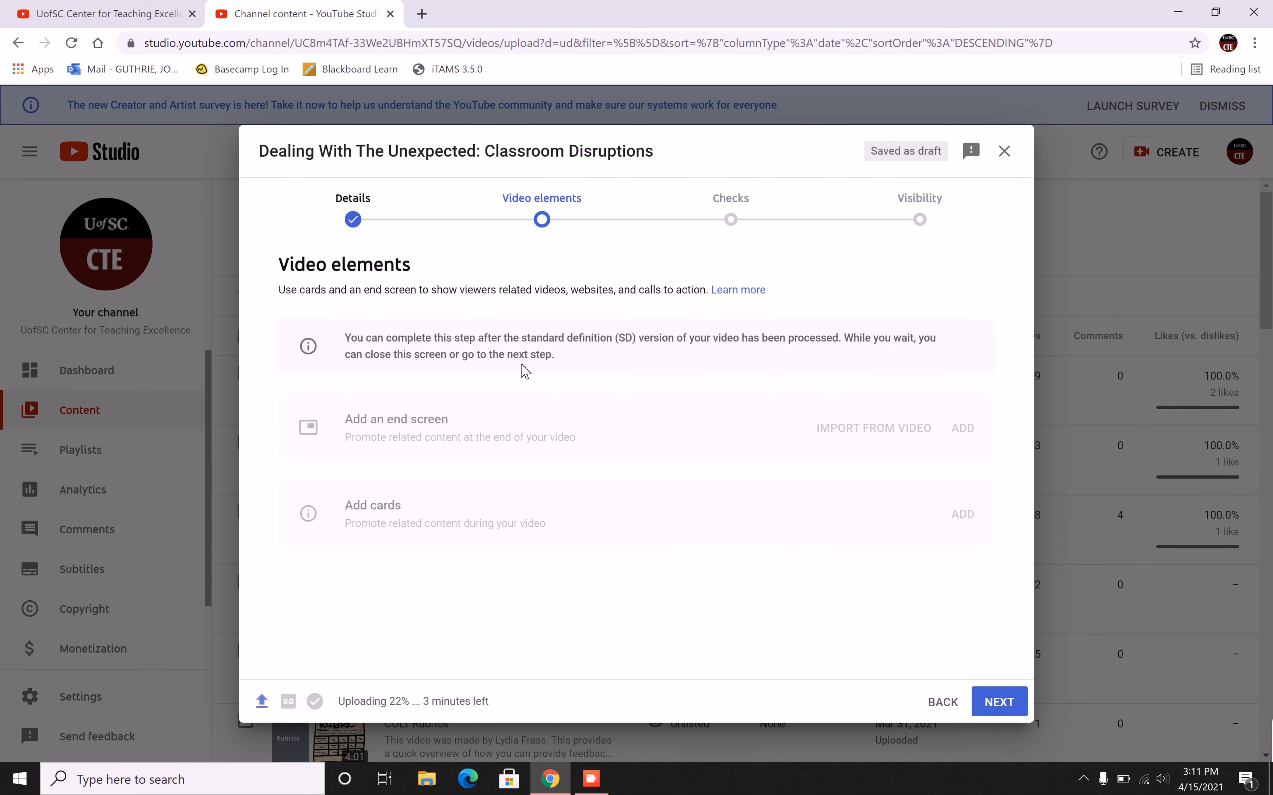
pyautogui.click(999, 703)
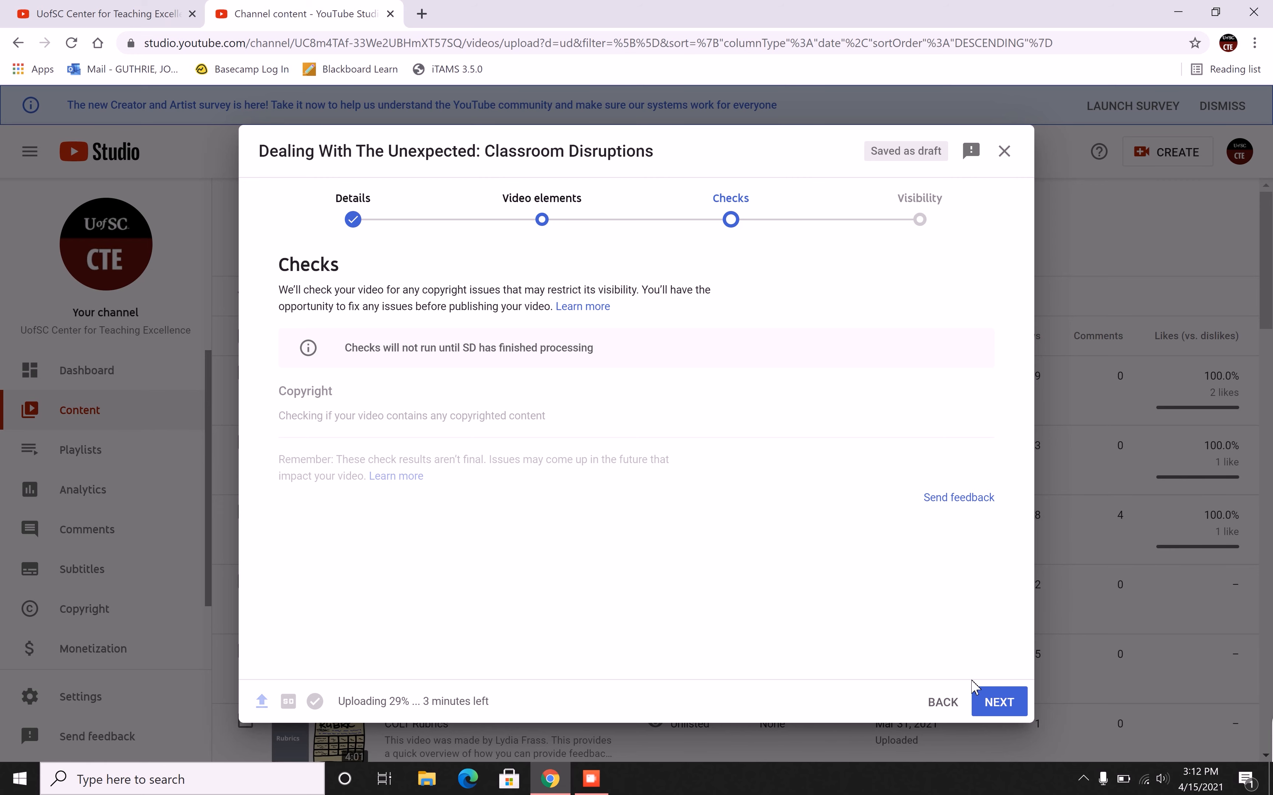
pyautogui.click(997, 705)
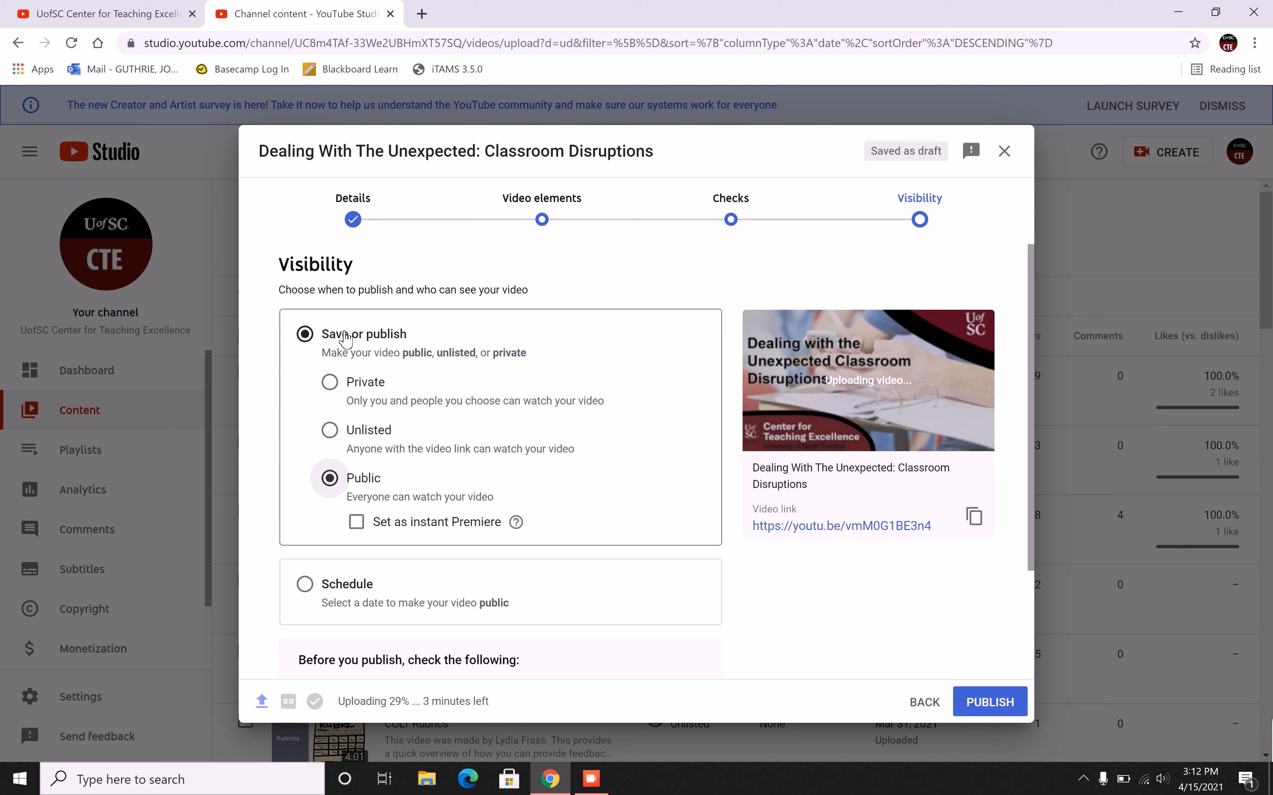
pyautogui.click(332, 432)
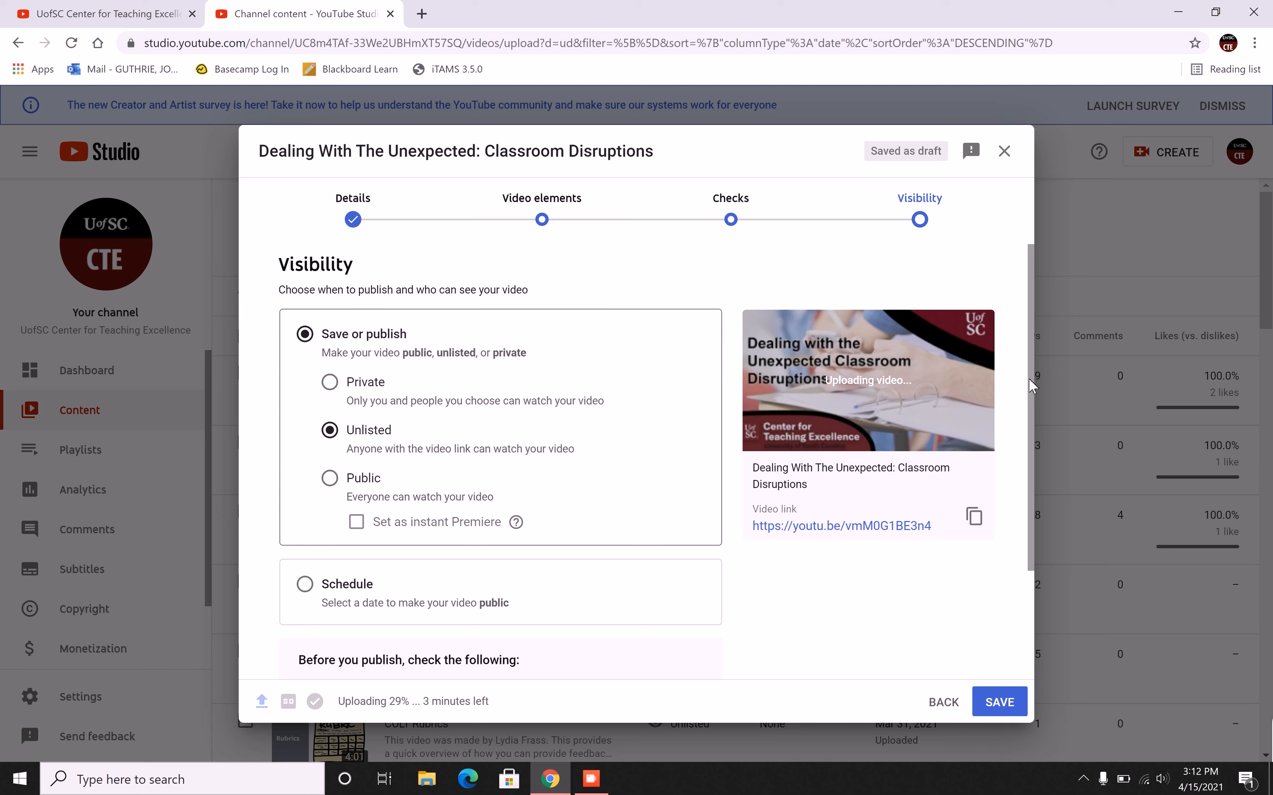
pyautogui.scroll(-3, 1029, 408)
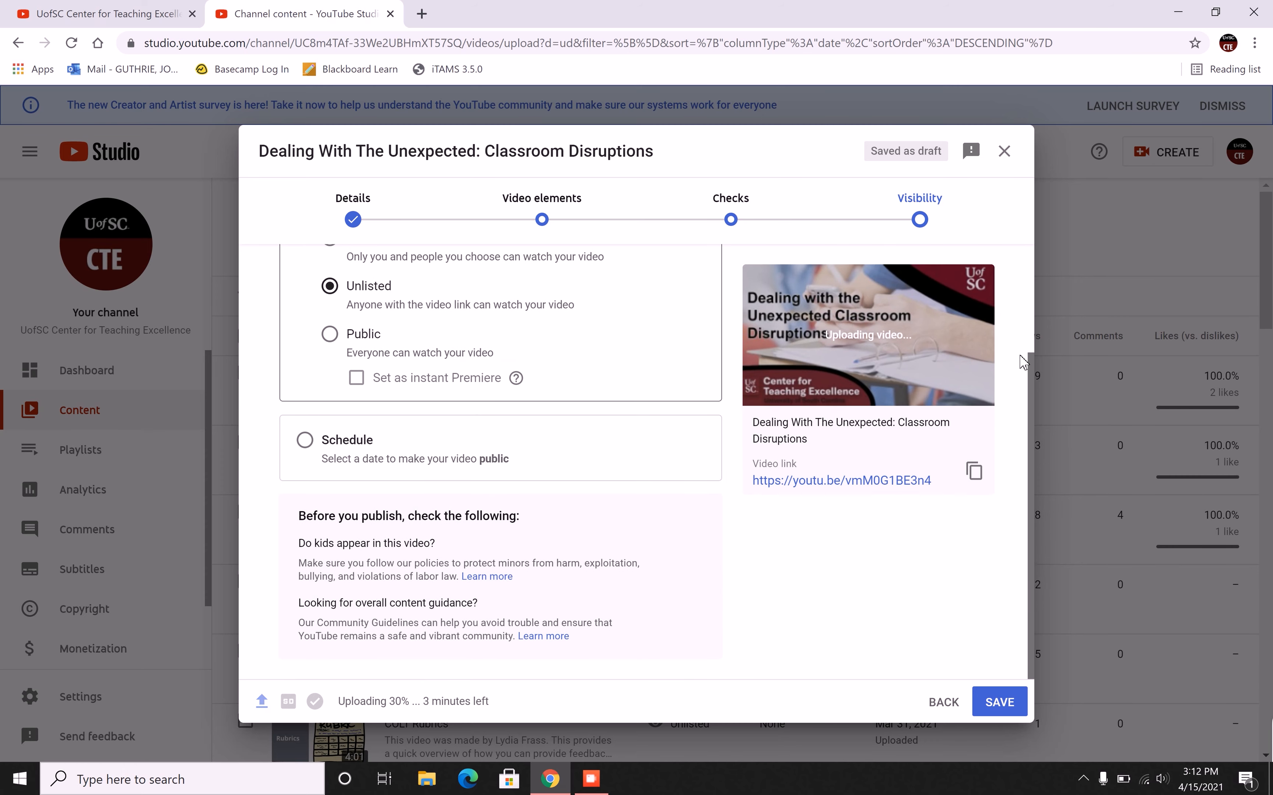
pyautogui.scroll(3, 1025, 358)
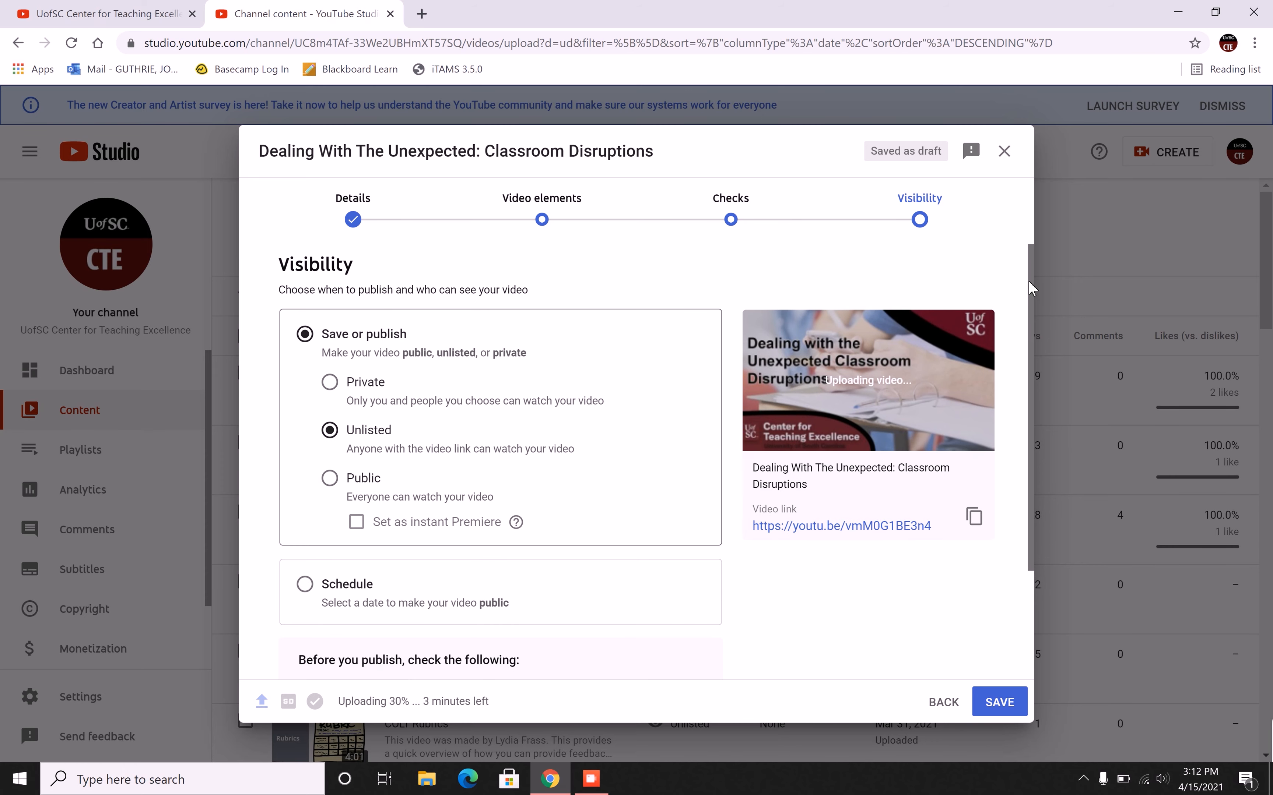
pyautogui.click(996, 709)
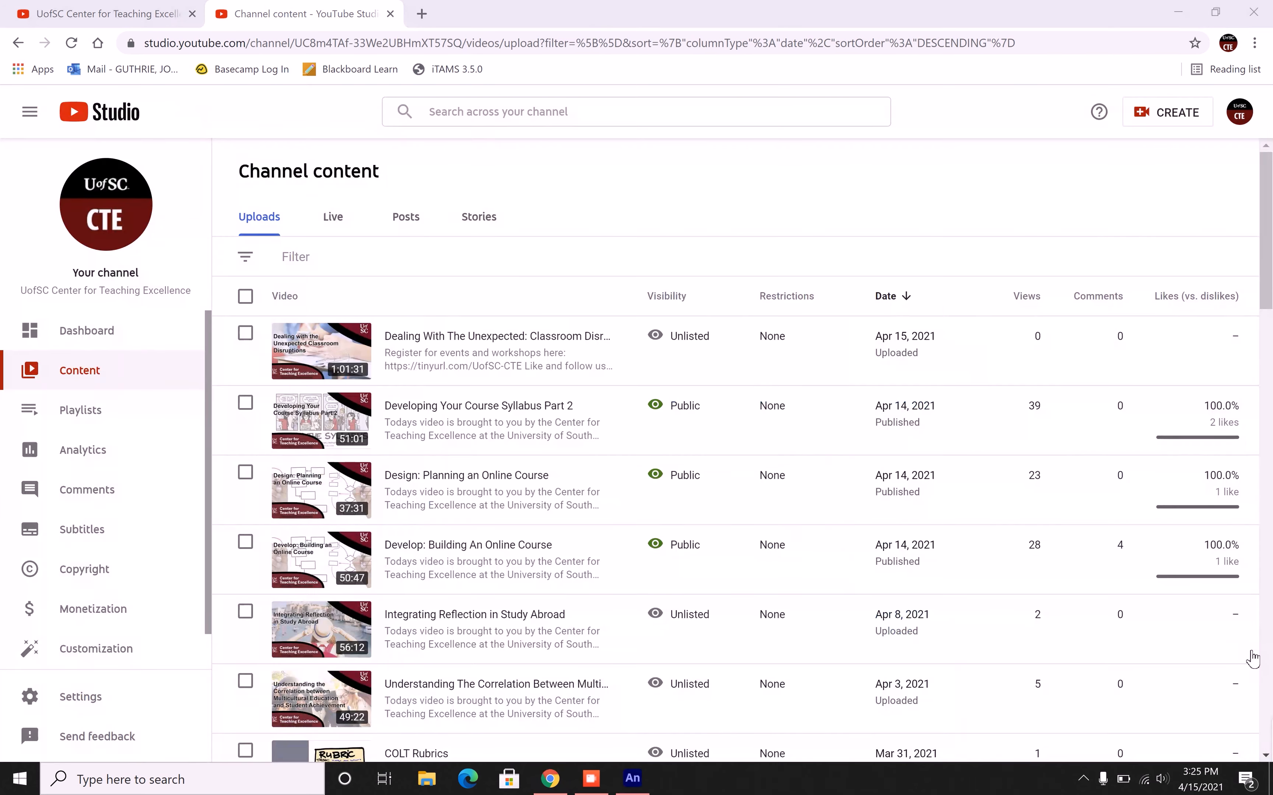
# Insert "Todays video is brought to you by the Center for Teaching Excellence at the University of South Carolina." atop the new video's description and save
pyautogui.click(565, 362)
pyautogui.click(549, 353)
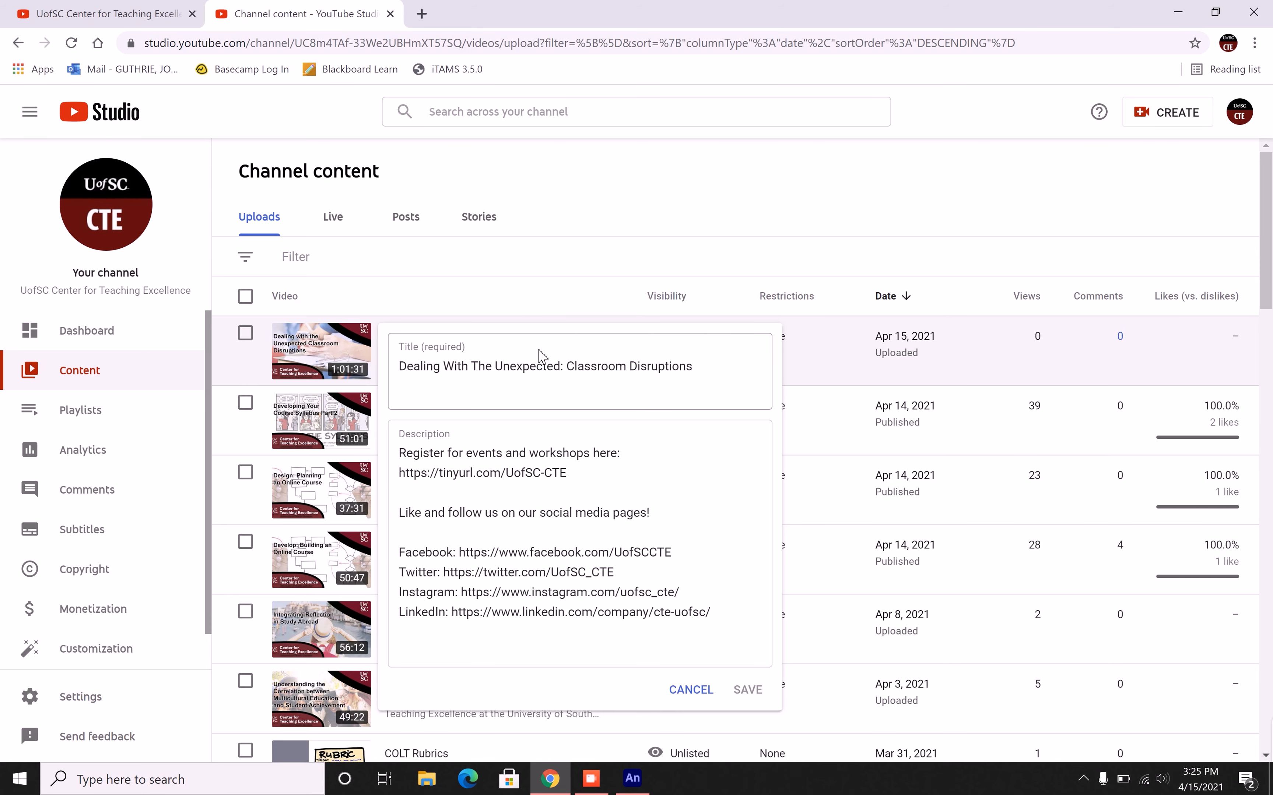
pyautogui.click(410, 456)
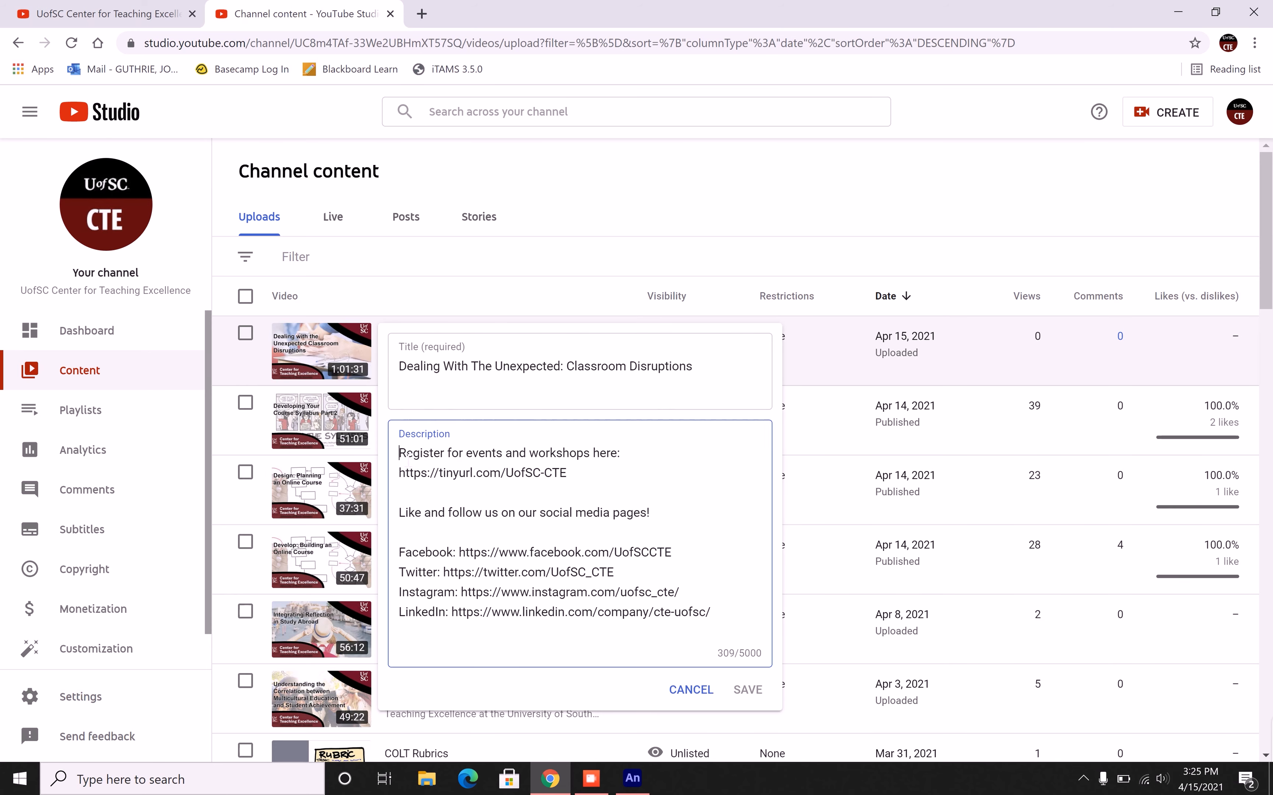
pyautogui.press('Return')
pyautogui.press('Return')
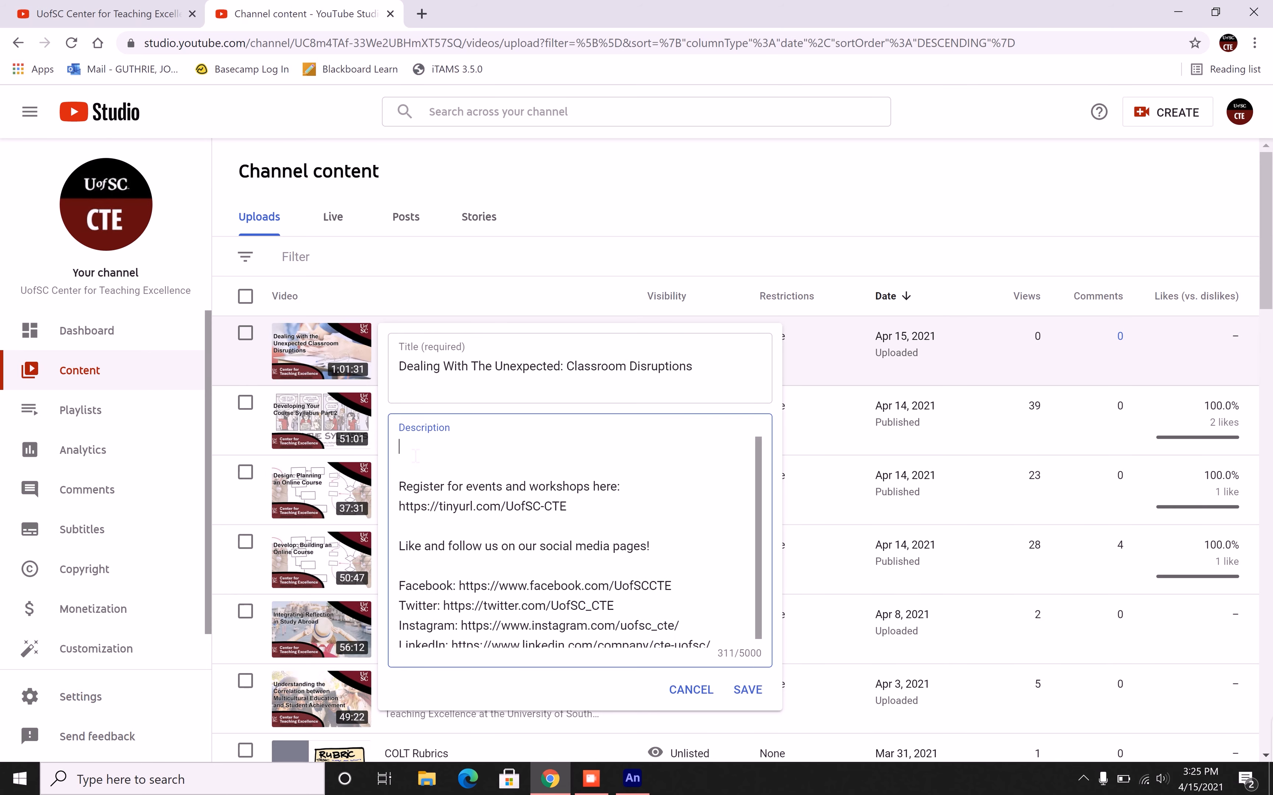
pyautogui.hotkey('ctrl', 'v')
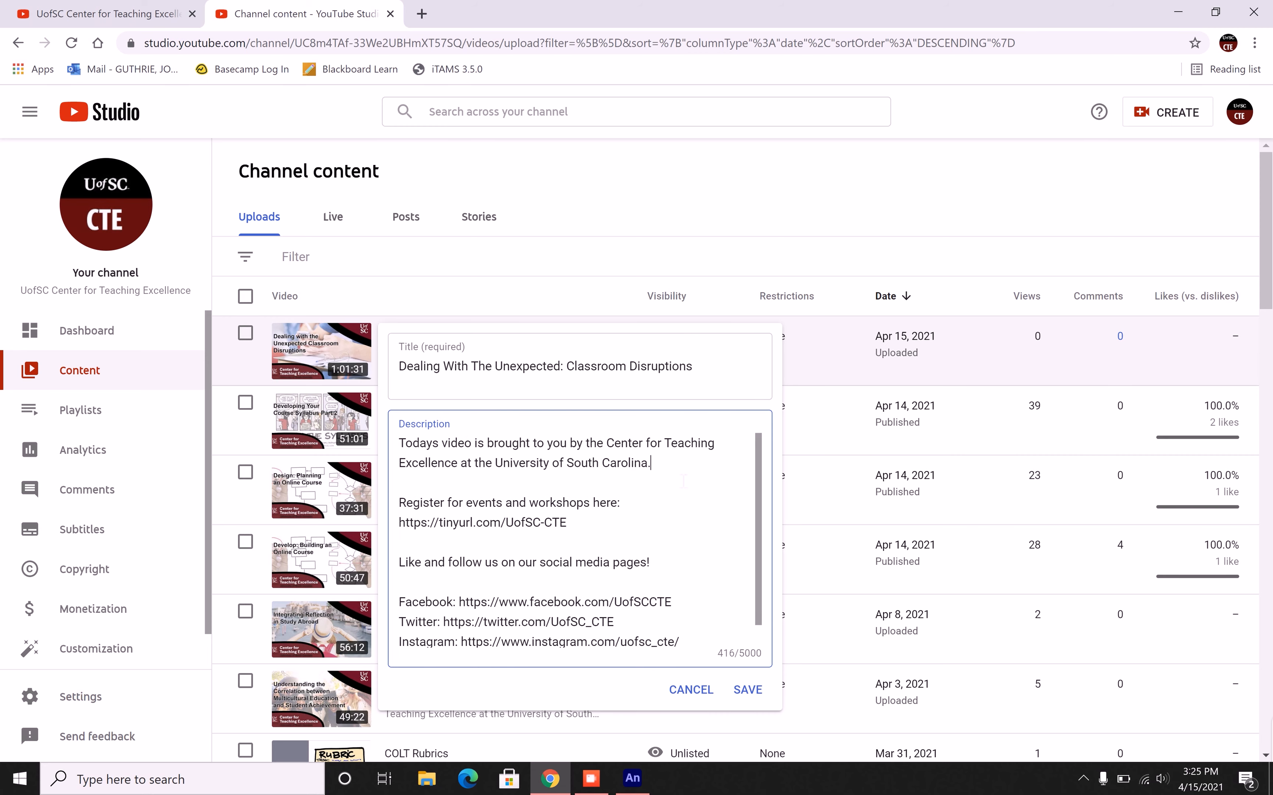
pyautogui.click(753, 700)
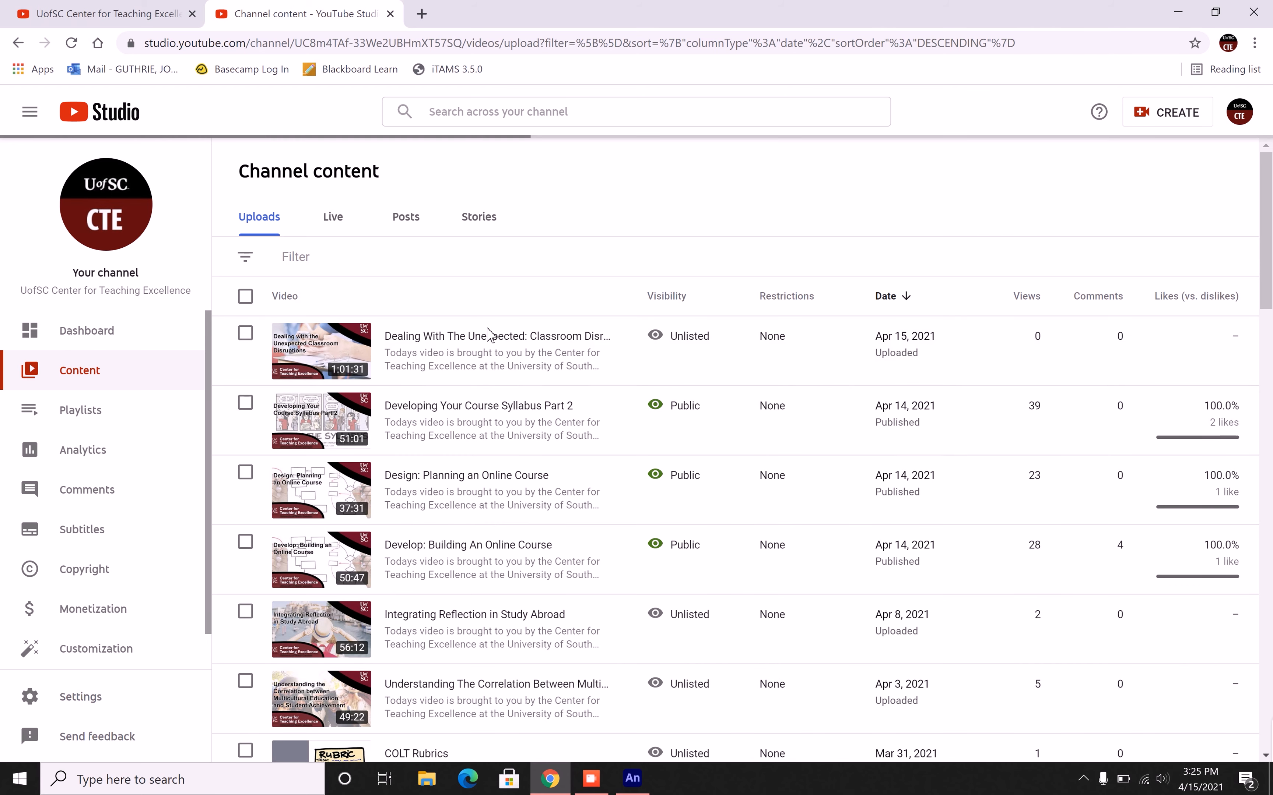
# Add a "Best for viewer" video element to the video's end screen, starting at 1:01:21:21 and placed beneath "WATCH MORE!"
pyautogui.click(335, 354)
pyautogui.scroll(-2, 926, 568)
pyautogui.click(926, 571)
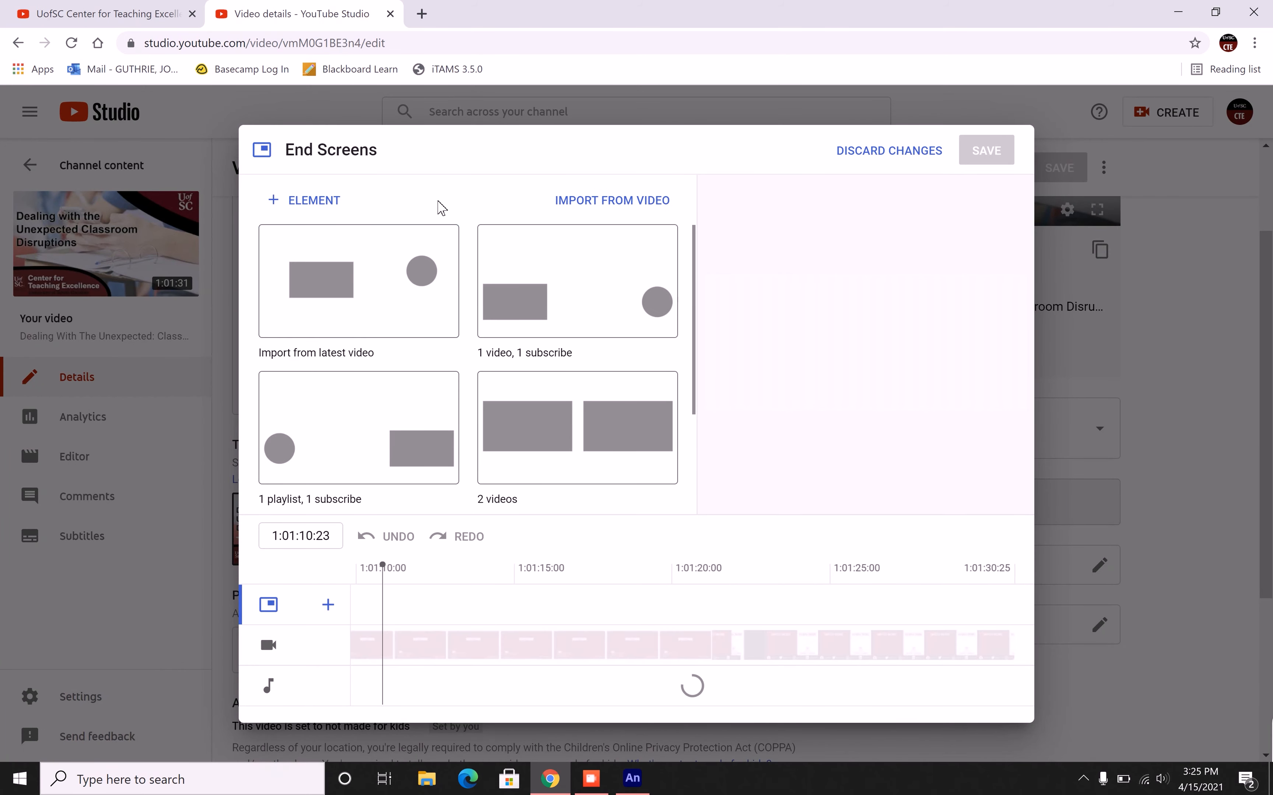
pyautogui.click(588, 265)
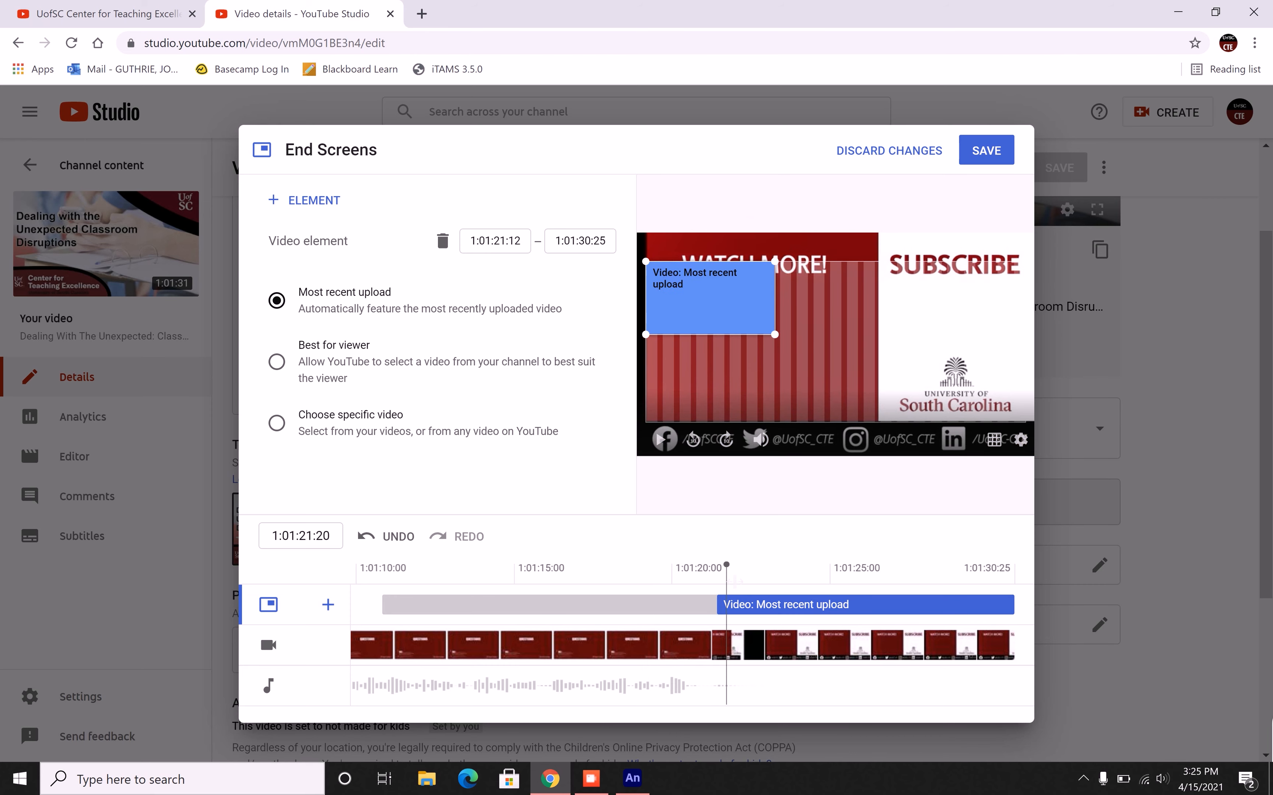
pyautogui.moveTo(735, 581); pyautogui.dragTo(728, 609)
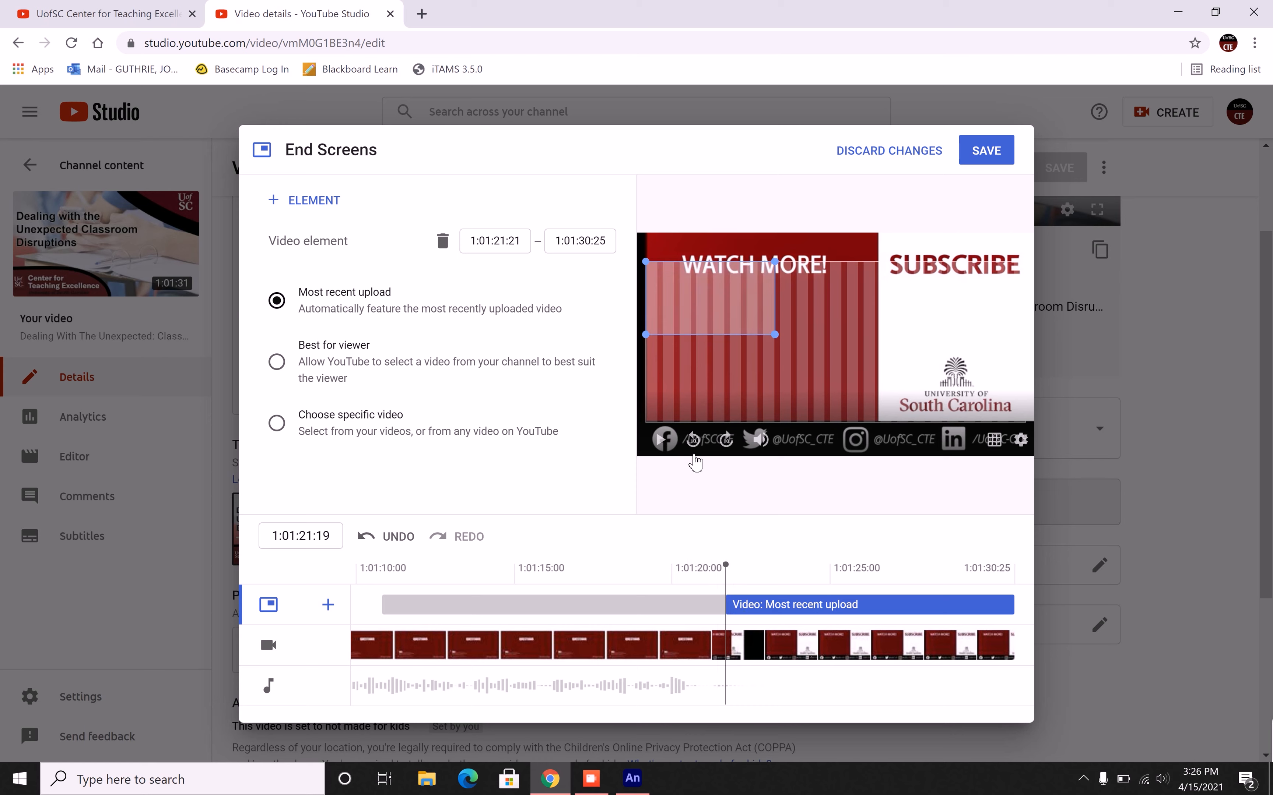
pyautogui.moveTo(704, 310); pyautogui.dragTo(752, 353)
pyautogui.click(276, 362)
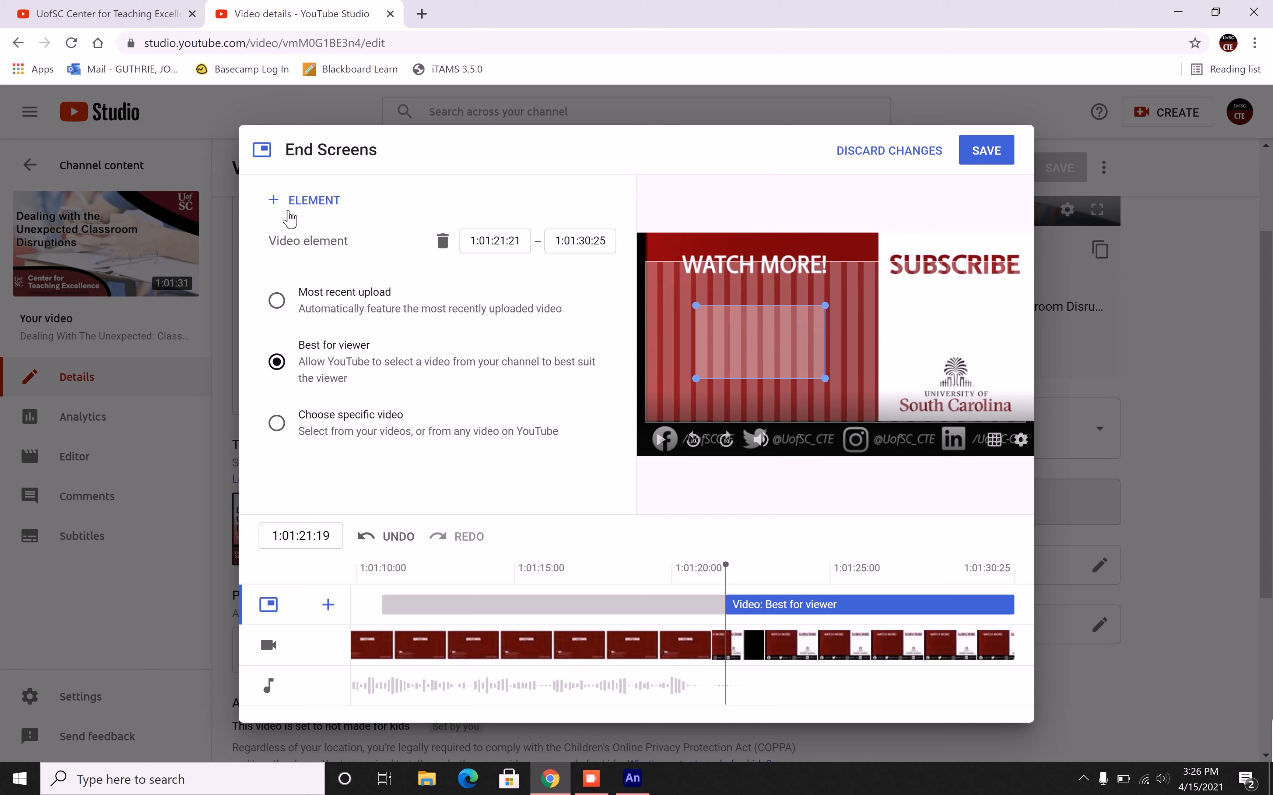
# Add a subscribe element beneath "SUBSCRIBE" starting at 1:01:21:21, and save the end screen
pyautogui.click(306, 205)
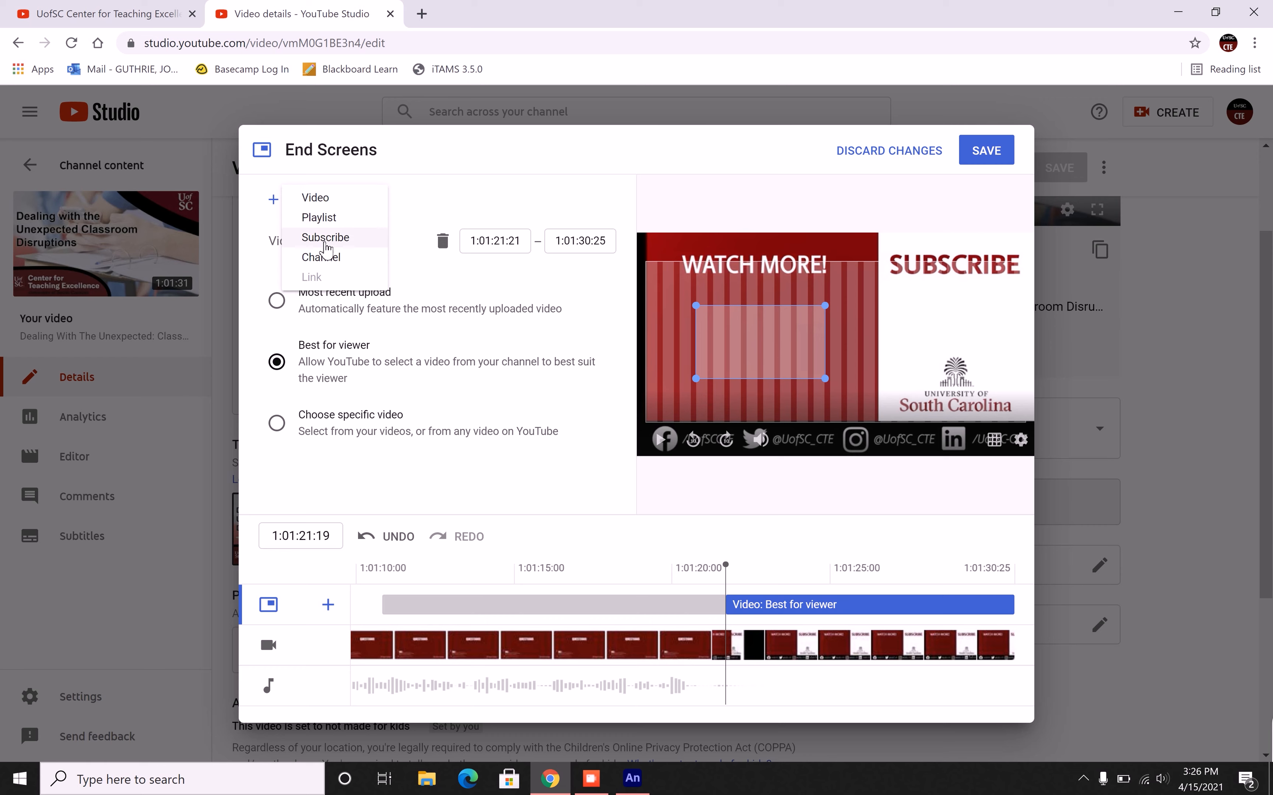
pyautogui.click(323, 239)
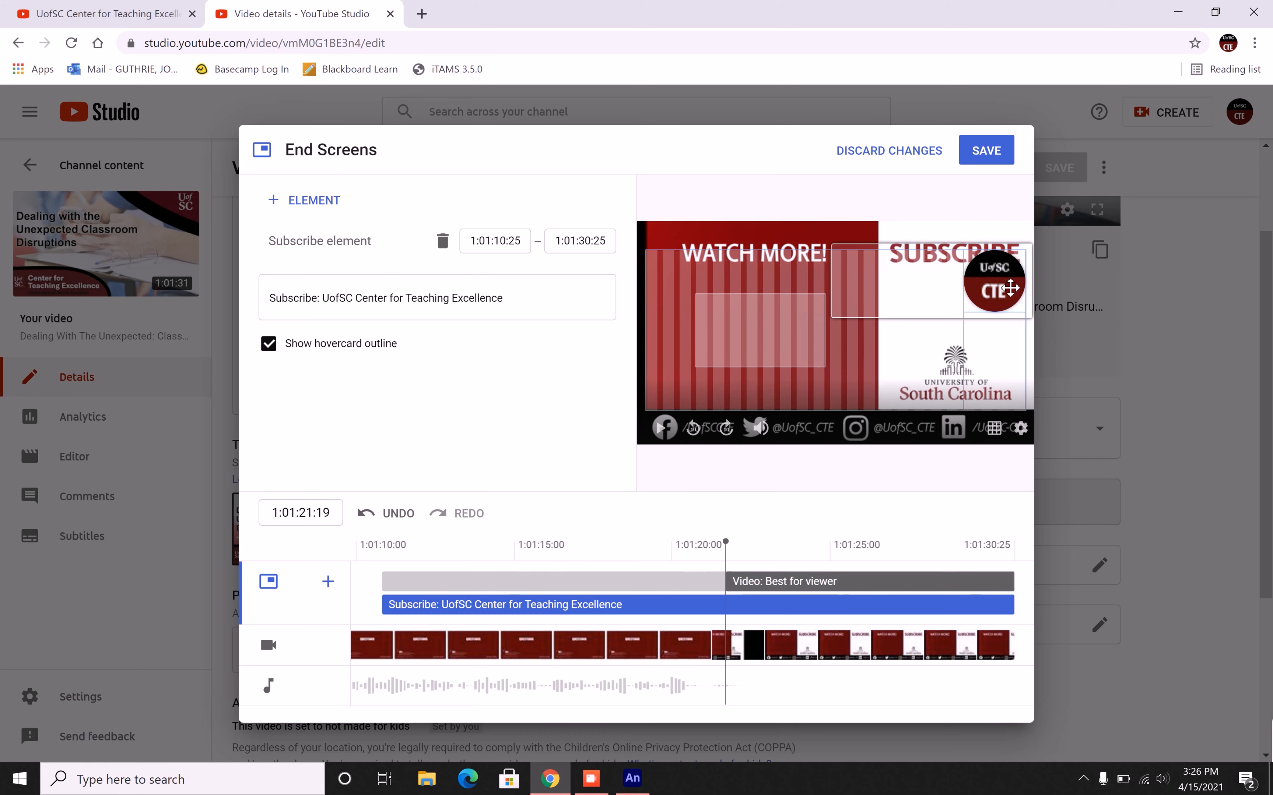
pyautogui.moveTo(1008, 288); pyautogui.dragTo(977, 316)
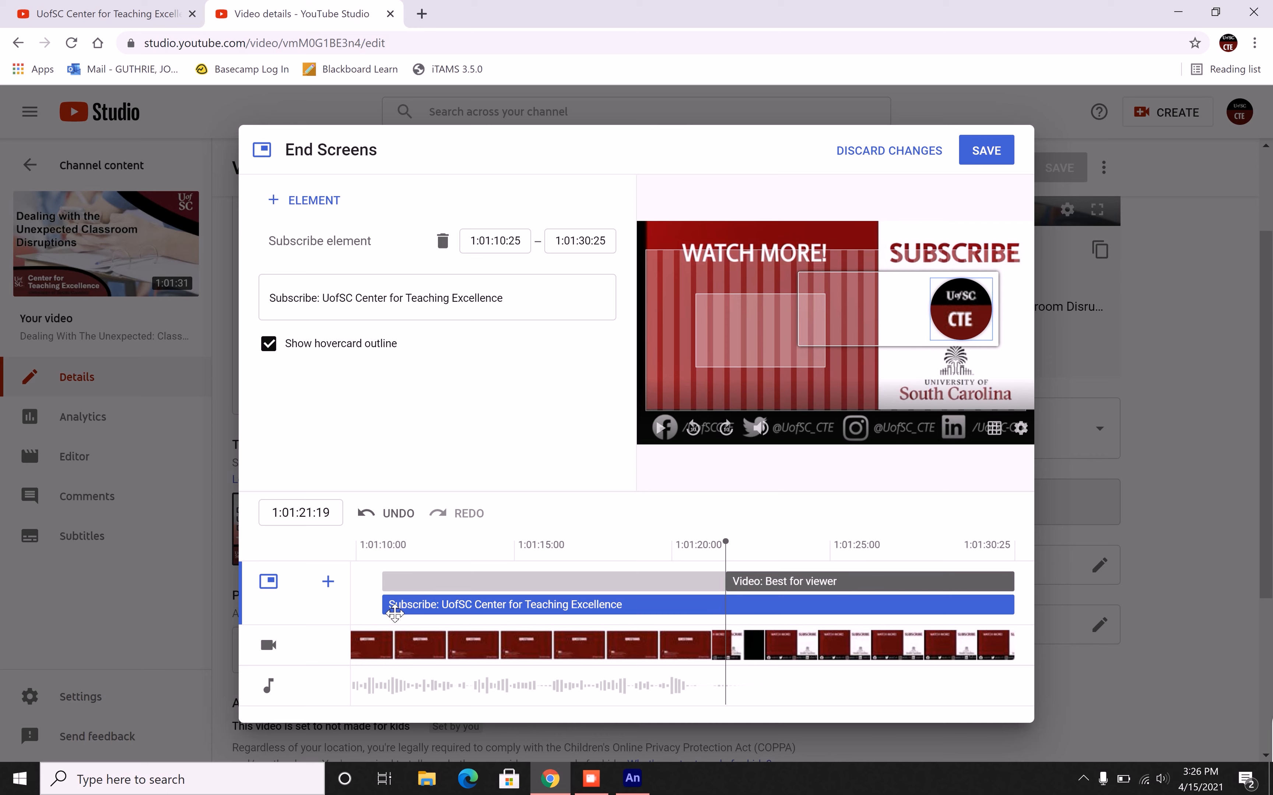
pyautogui.moveTo(394, 613); pyautogui.dragTo(732, 602)
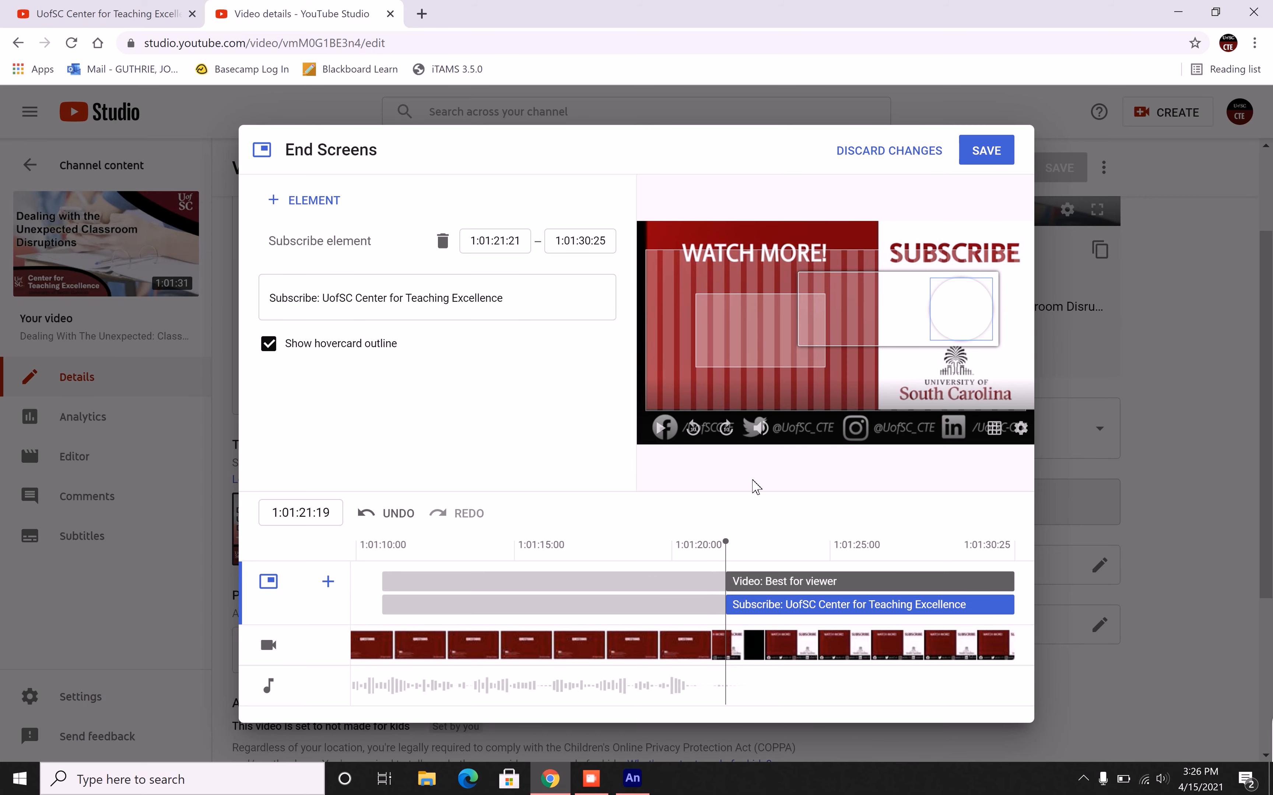
pyautogui.click(994, 153)
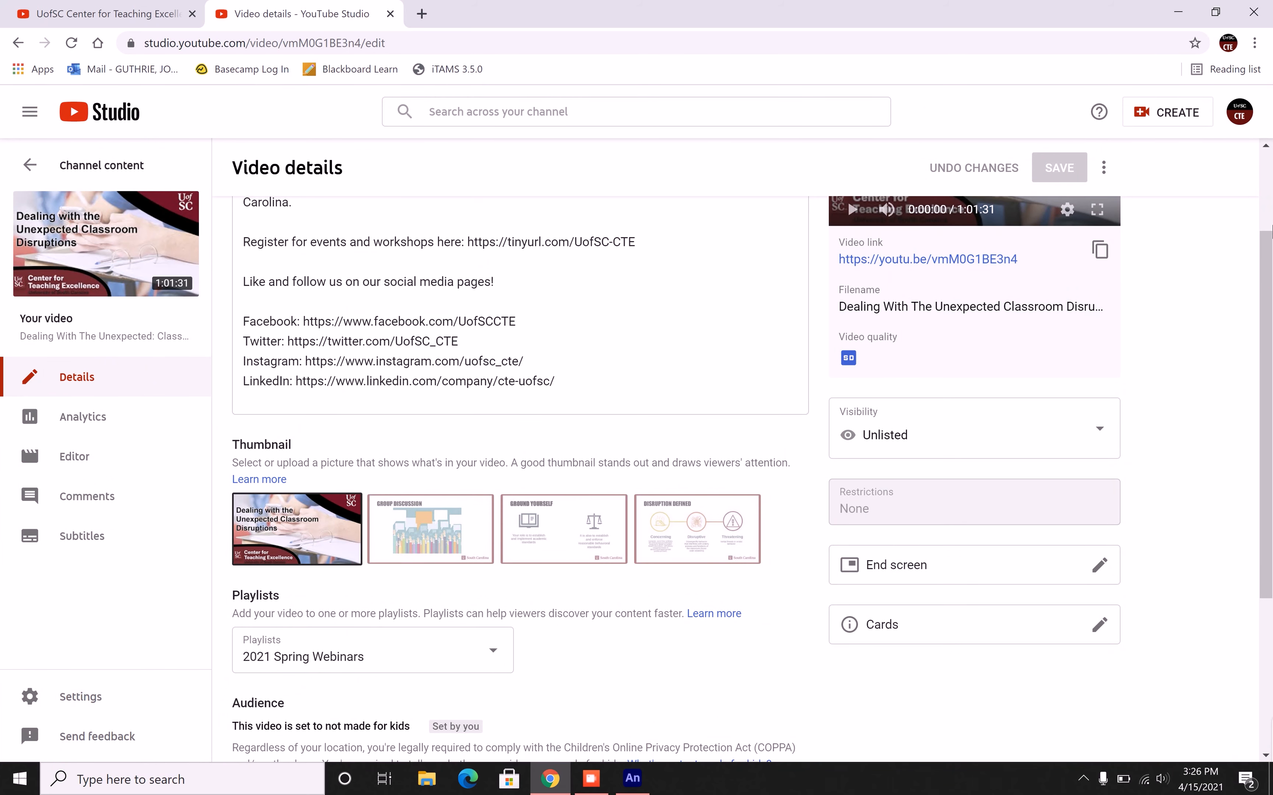
# Open the video's YouTube link, review its ending and end screen, and return to the channel content list
pyautogui.scroll(3, 1267, 297)
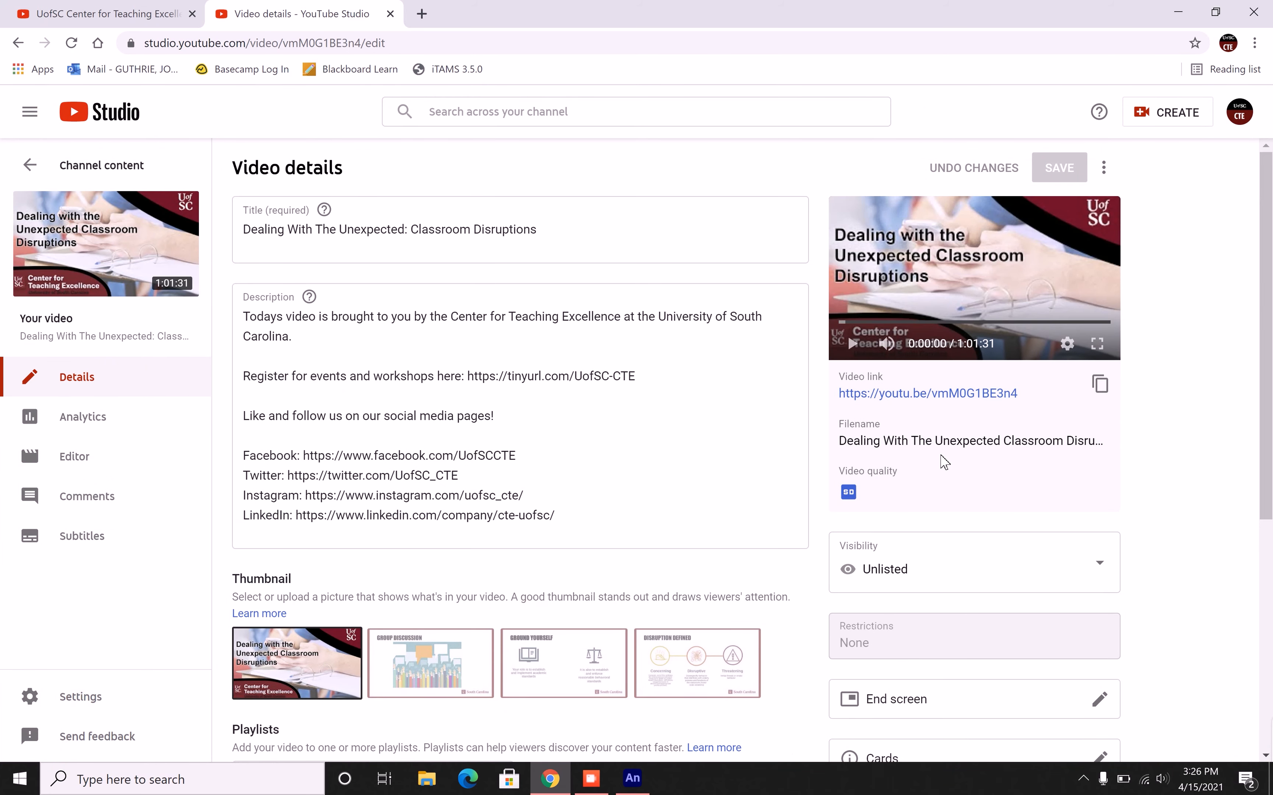
pyautogui.click(960, 395)
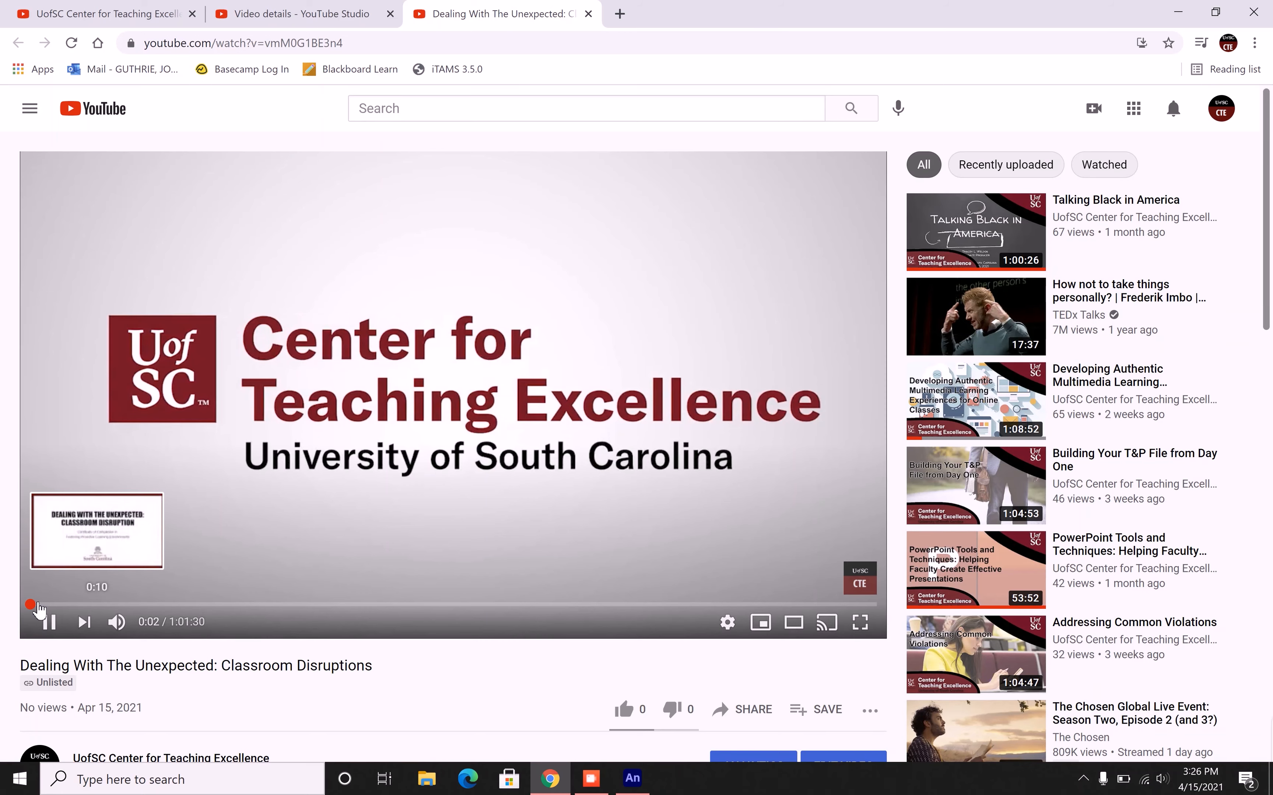
pyautogui.moveTo(33, 605); pyautogui.dragTo(873, 621)
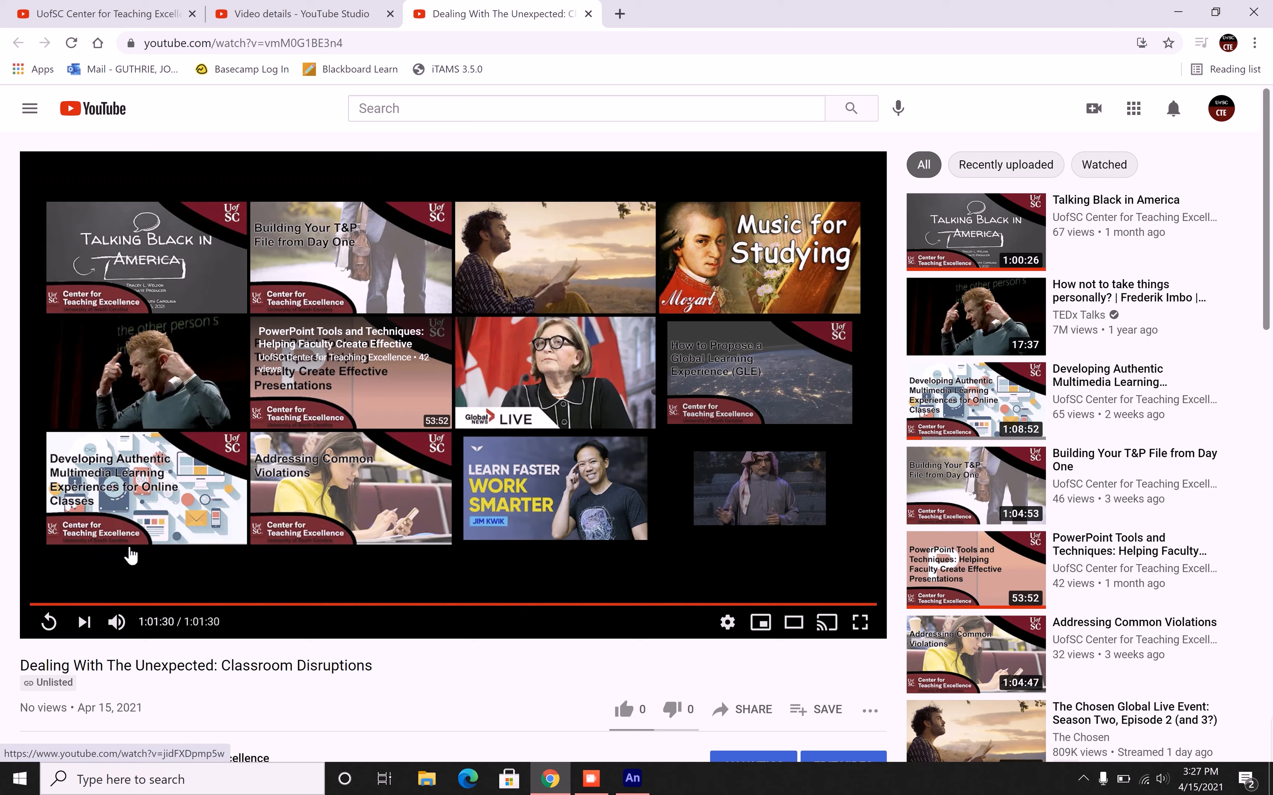
pyautogui.hotkey('ctrl', 'w')
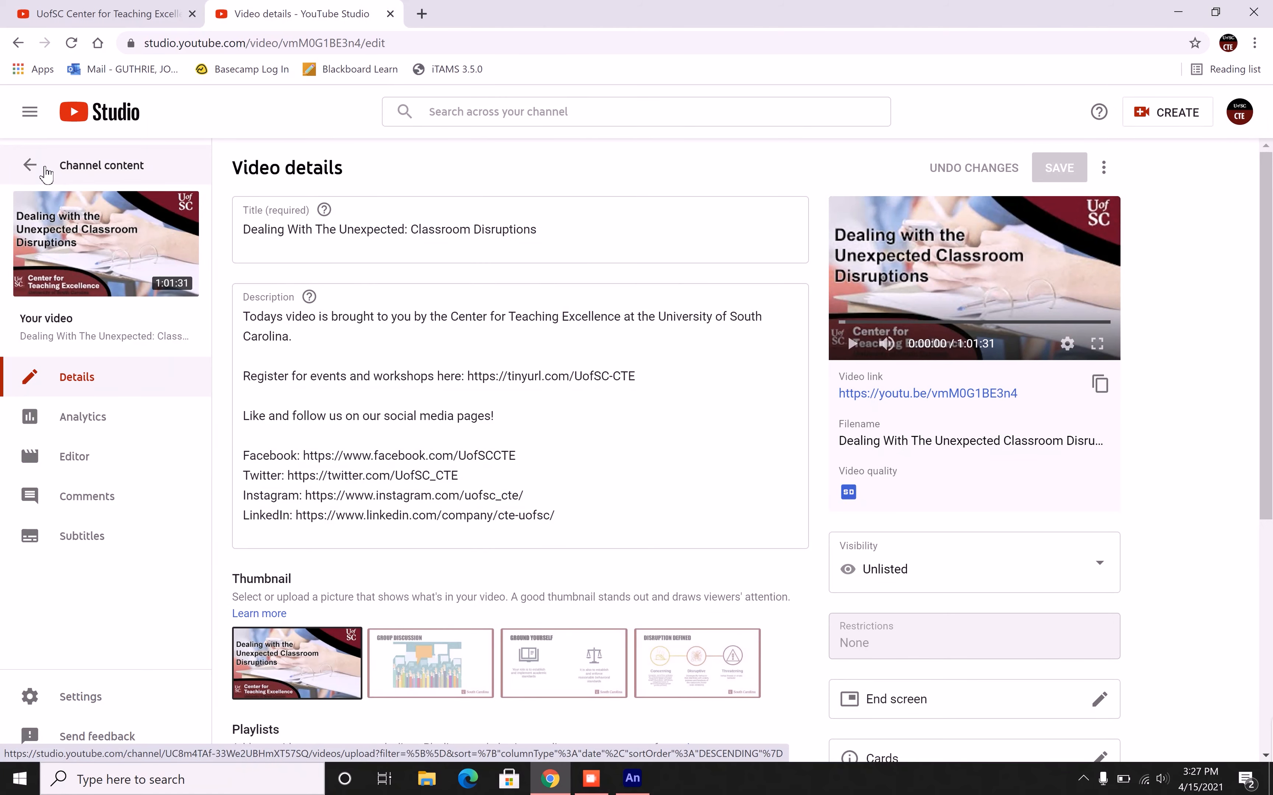
pyautogui.click(47, 174)
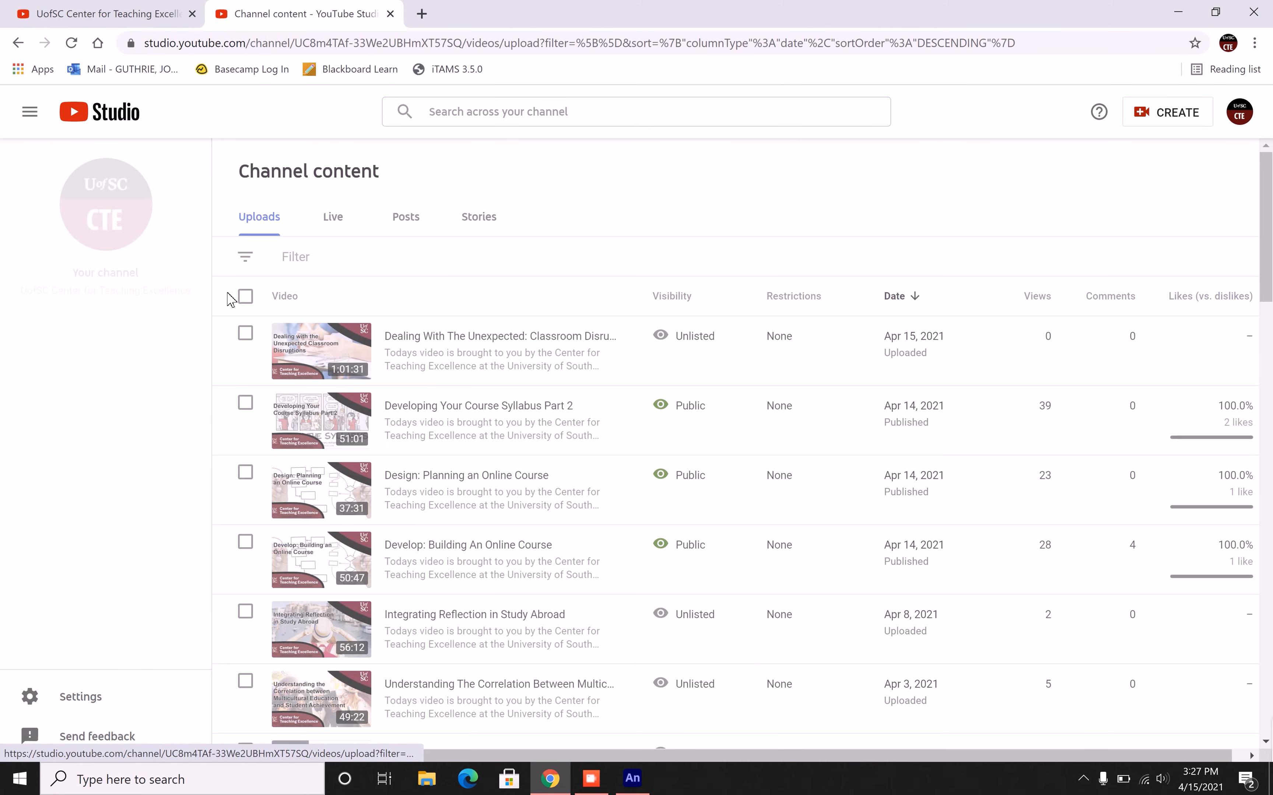